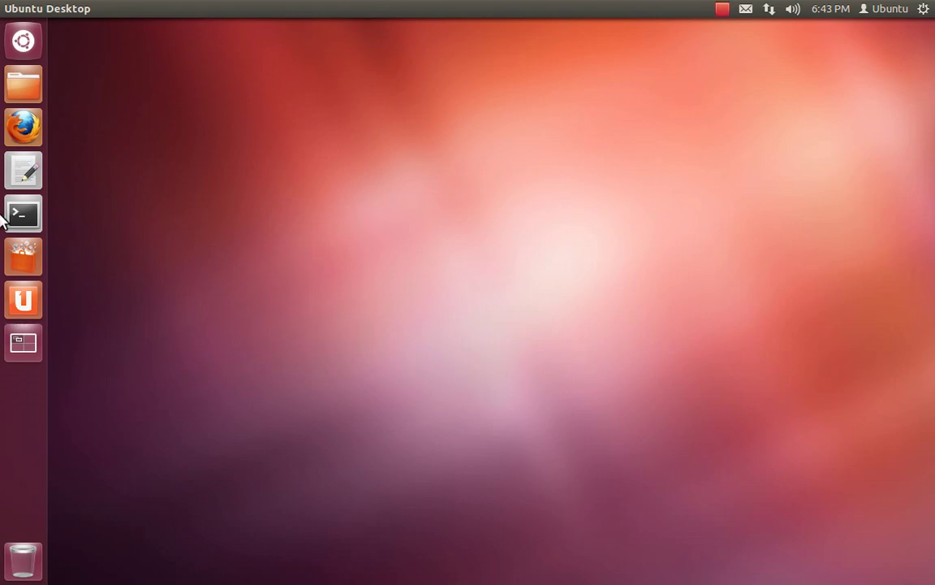
- Open a terminal, change to the bzr/dmedia/trunk/ directory and list its files
{"action": "left_click", "coordinate": [21, 215]}
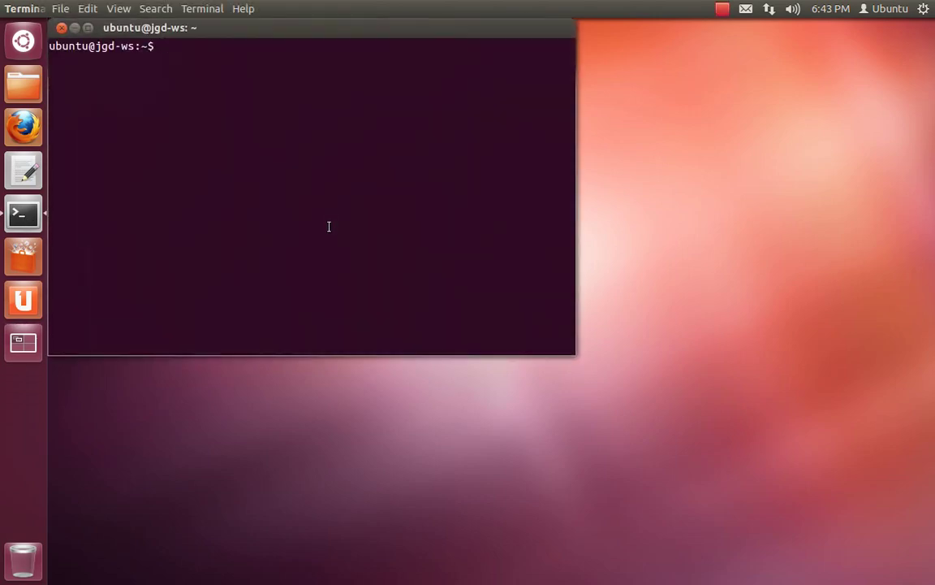
{"action": "type", "text": "cd bzr/dmedia/trunk/"}
{"action": "key", "text": "Return"}
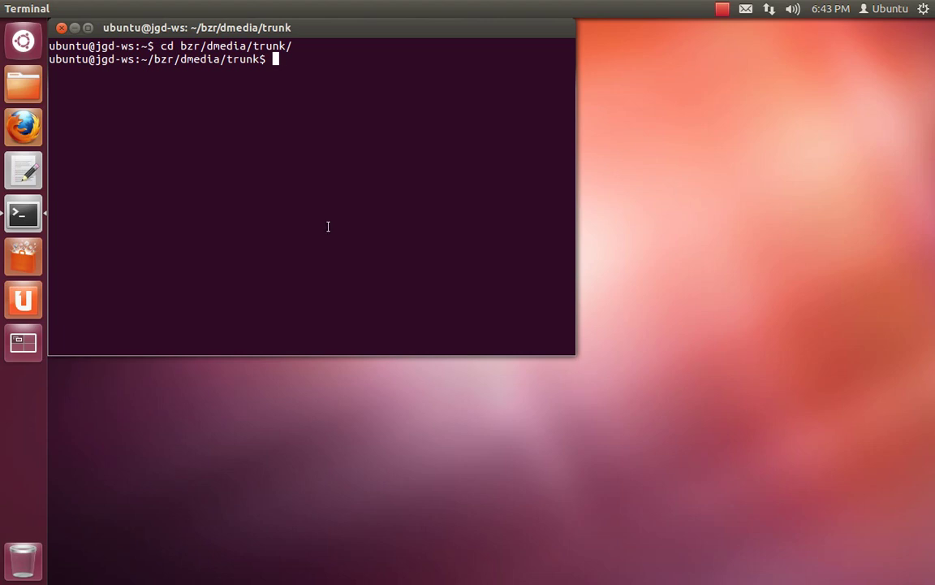
{"action": "type", "text": "ls"}
{"action": "key", "text": "Return"}
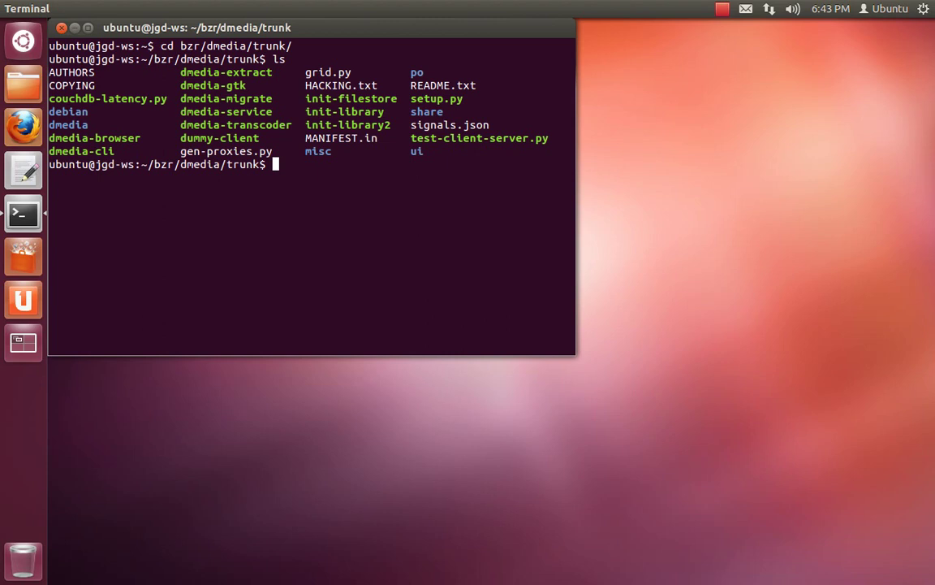
- Show the usage help of ./dmedia-cli, and query the running service with its Version method
{"action": "type", "text": "./dmedia-cli"}
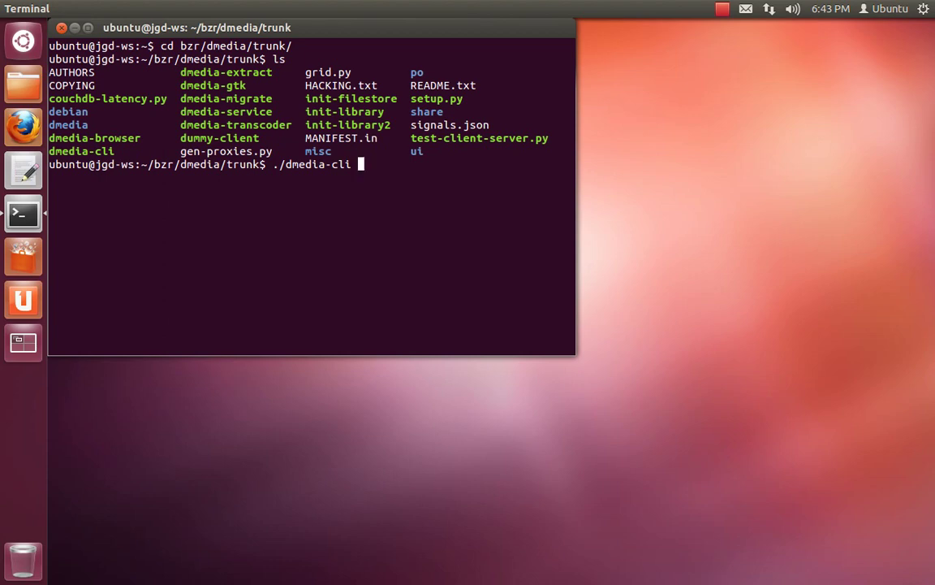
{"action": "key", "text": "Return"}
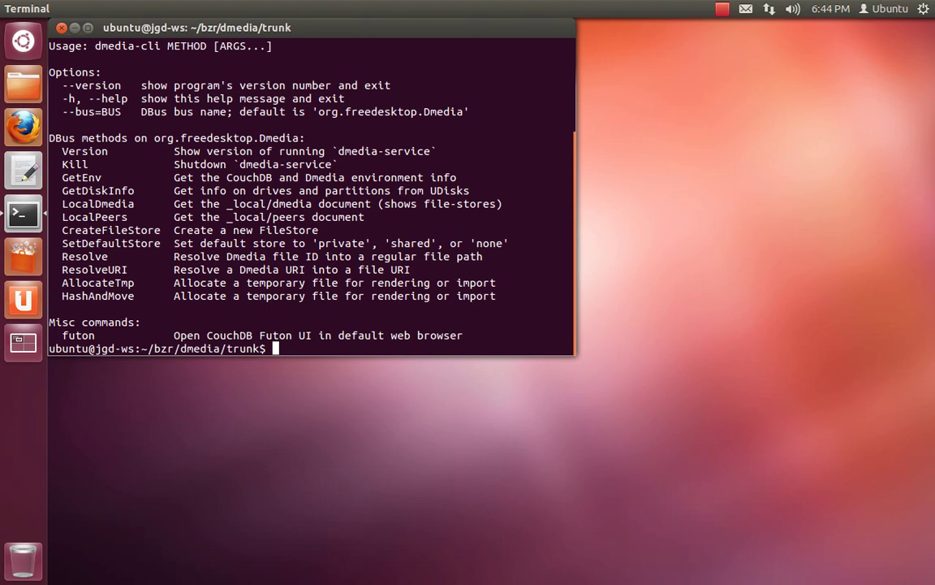
{"action": "key", "text": "Up"}
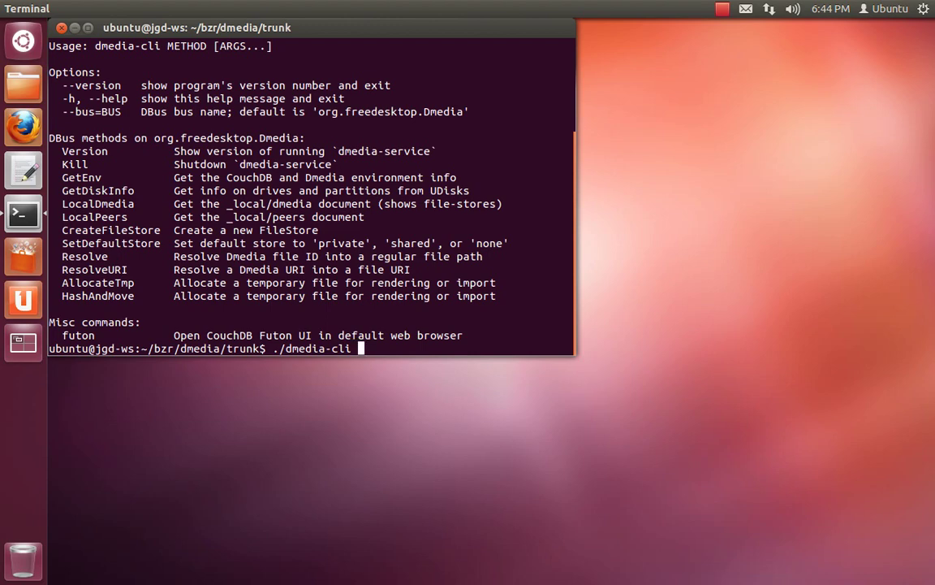
{"action": "type", "text": "Version"}
{"action": "key", "text": "BackSpace"}
{"action": "key", "text": "BackSpace"}
{"action": "key", "text": "BackSpace"}
{"action": "type", "text": "ion"}
{"action": "key", "text": "Return"}
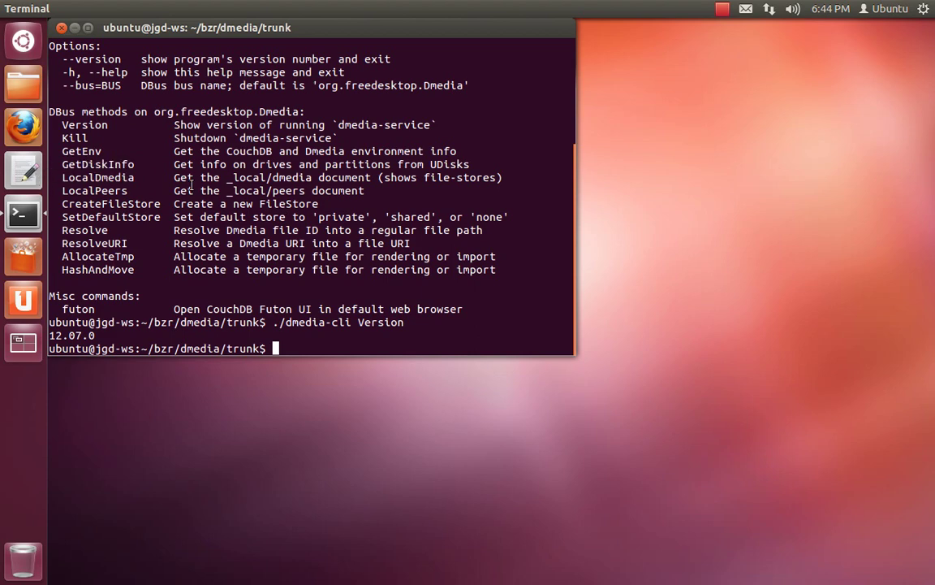
- Open a second terminal beside the first and follow .cache/dmedia/dmedia-service.log from the home directory with tail -F
{"action": "key", "text": "ctrl+alt+t"}
{"action": "key", "text": "ctrl+super+Right"}
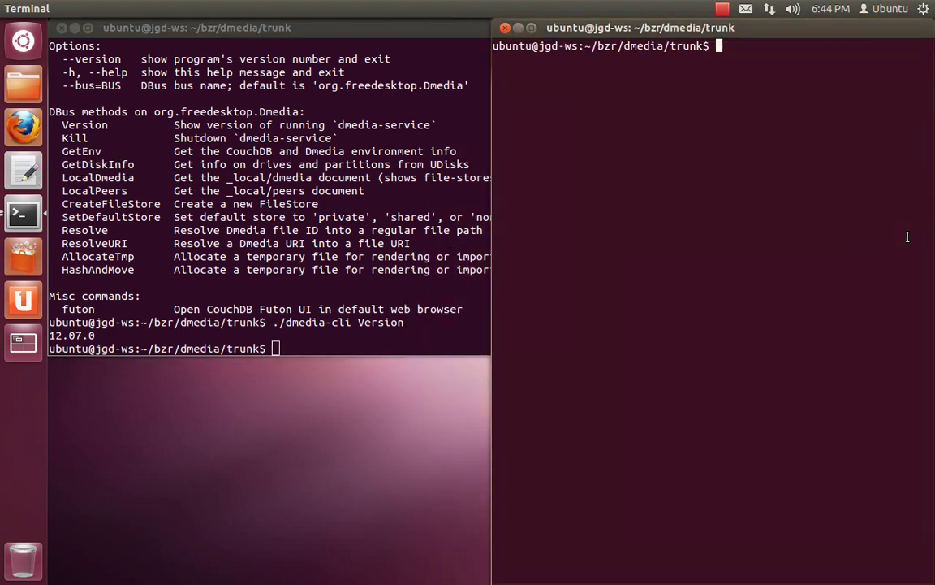
{"action": "type", "text": "cd"}
{"action": "key", "text": "Return"}
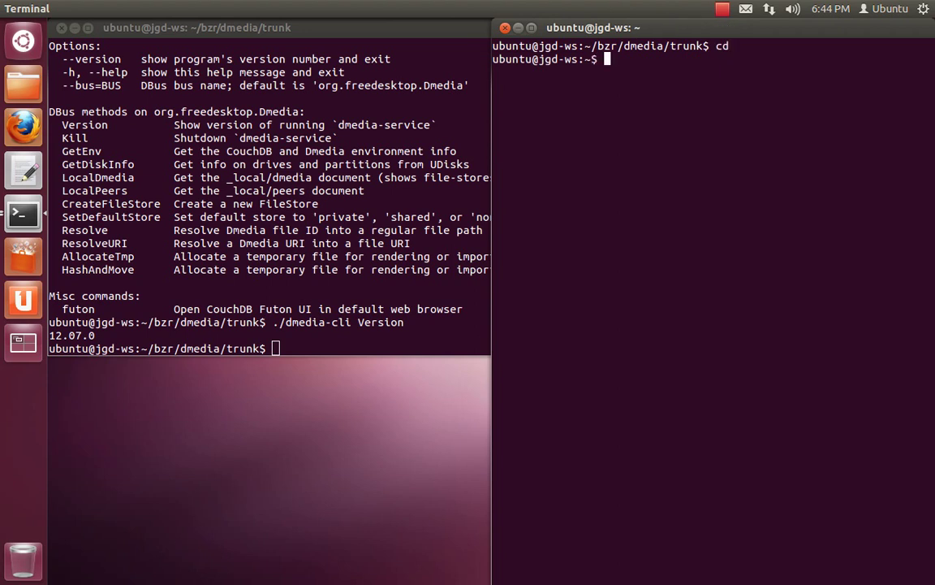
{"action": "type", "text": "tail -F .cache/dmedia/dm"}
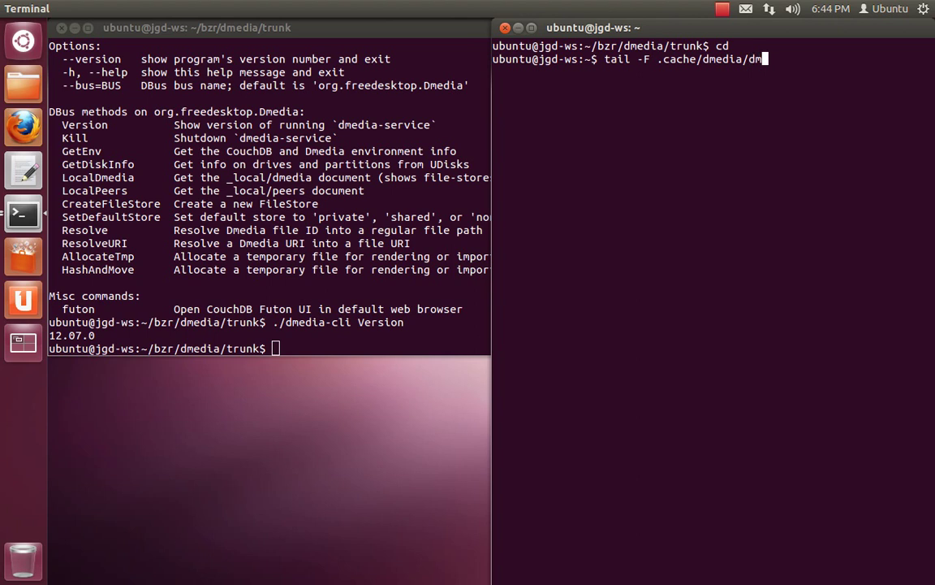
{"action": "key", "text": "Tab"}
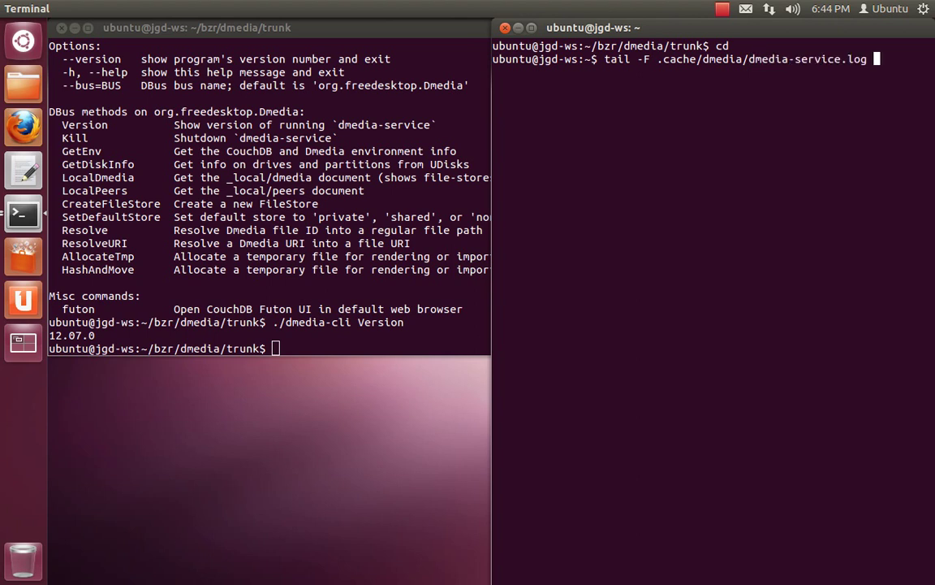
{"action": "key", "text": "Return"}
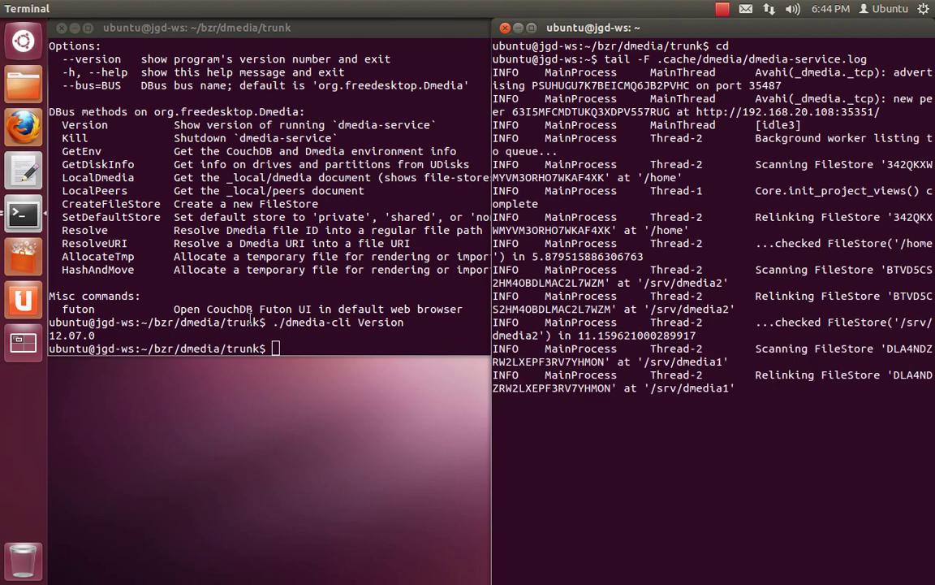
- In the first terminal, shut down the running service with ./dmedia-cli Kill
{"action": "key", "text": "alt+Tab"}
{"action": "key", "text": "Up"}
{"action": "key", "text": "BackSpace"}
{"action": "key", "text": "BackSpace"}
{"action": "key", "text": "BackSpace"}
{"action": "key", "text": "BackSpace"}
{"action": "key", "text": "BackSpace"}
{"action": "key", "text": "BackSpace"}
{"action": "key", "text": "BackSpace"}
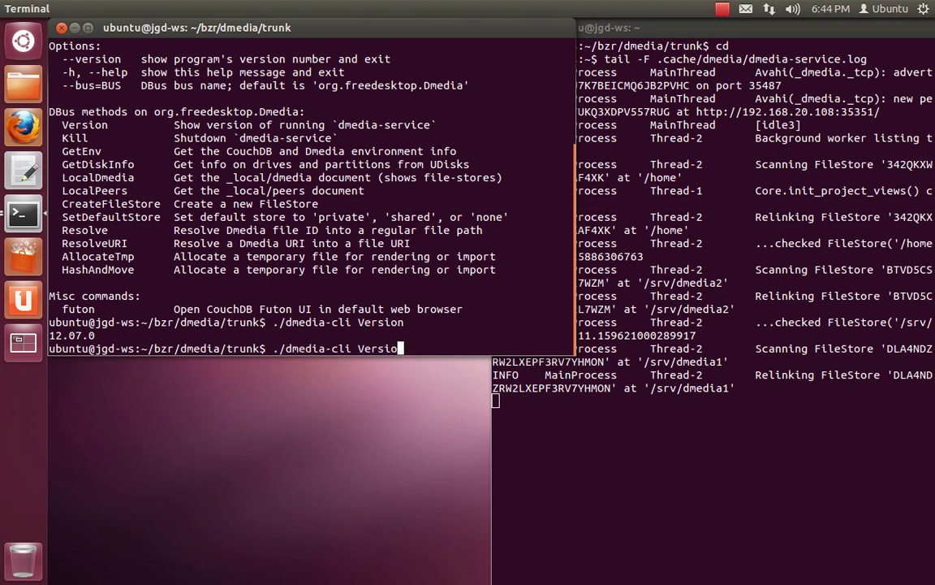
{"action": "type", "text": "Kill"}
{"action": "key", "text": "Return"}
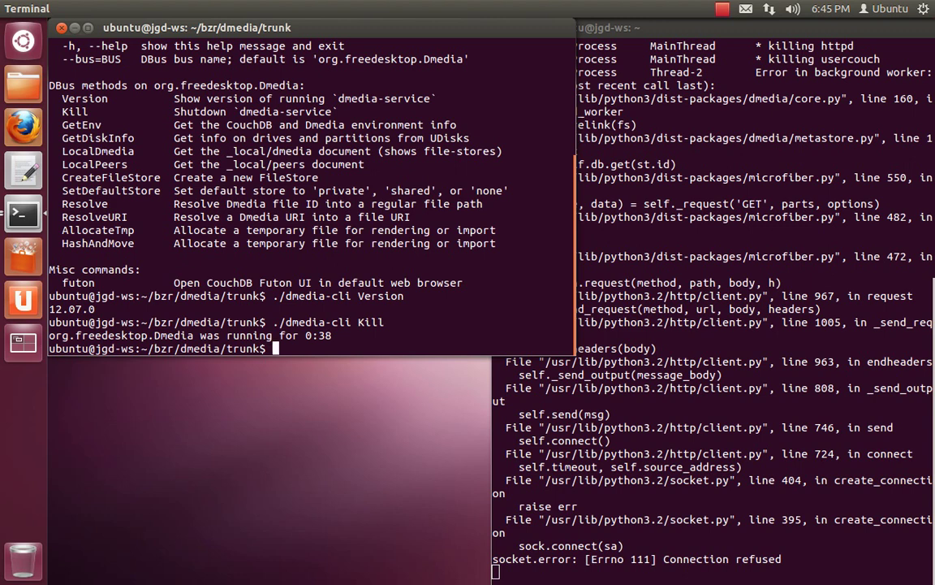
- Rerun ./dmedia-cli Version so that the service starts up again
{"action": "key", "text": "Up"}
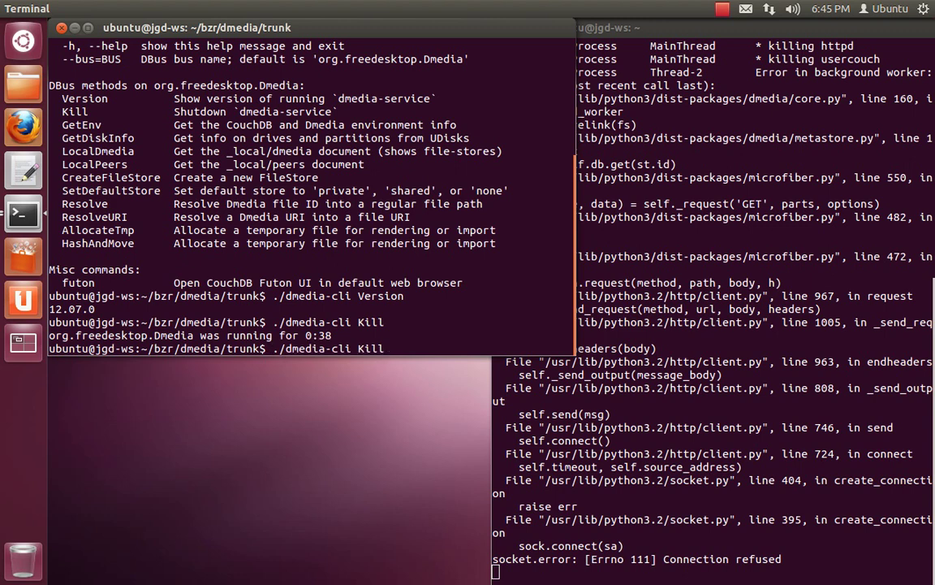
{"action": "key", "text": "Up"}
{"action": "key", "text": "Return"}
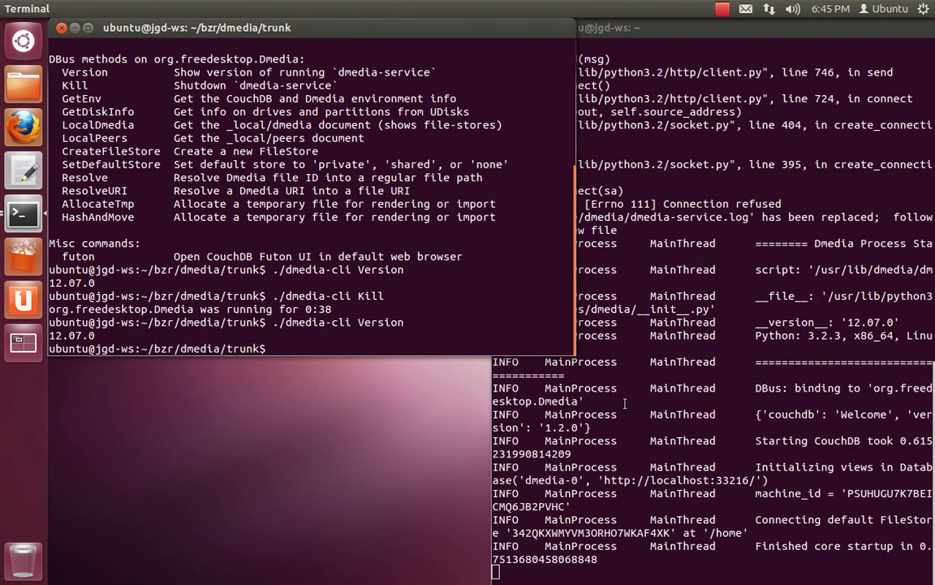
- Bring the log terminal to the front, detach it from its half-screen placement and maximize it
{"action": "left_click", "coordinate": [616, 209]}
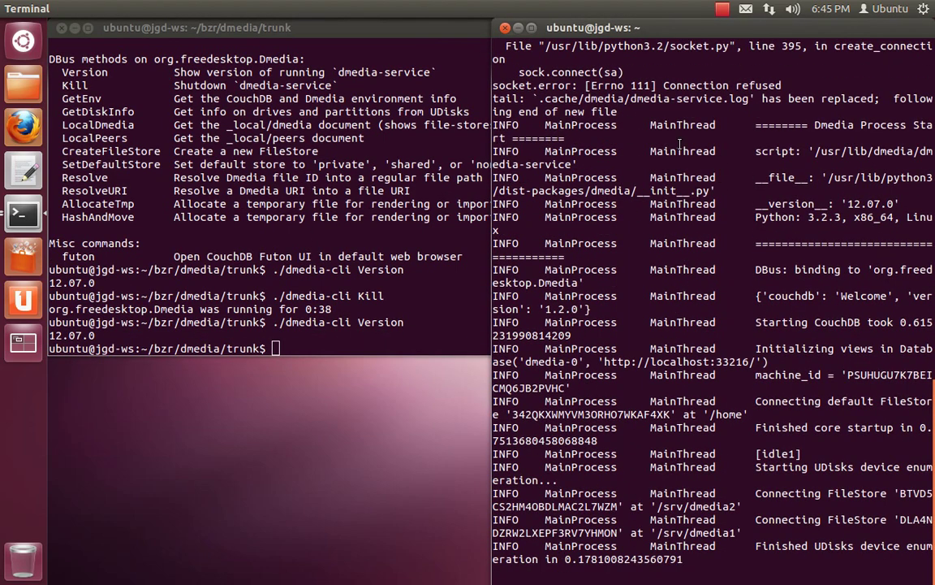
{"action": "left_click_drag", "start_coordinate": [534, 27], "coordinate": [534, 256]}
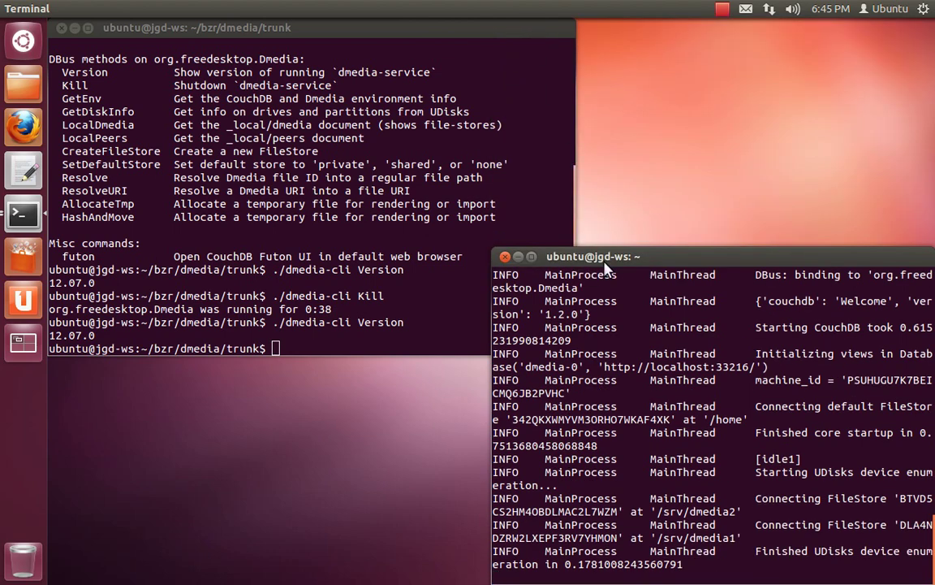
{"action": "double_click", "coordinate": [534, 256]}
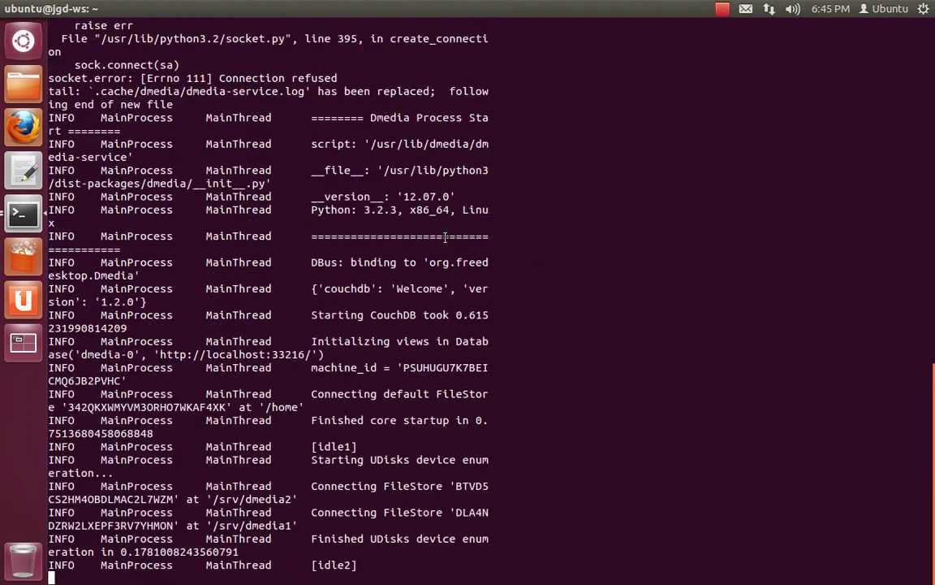
- Stop following the log, view .cache/dmedia/dmedia-service.log with less, and quit the viewer
{"action": "type", "text": "q"}
{"action": "key", "text": "ctrl+c"}
{"action": "key", "text": "Up"}
{"action": "key", "text": "Home"}
{"action": "key", "text": "Right"}
{"action": "key", "text": "Right"}
{"action": "key", "text": "Right"}
{"action": "key", "text": "Right"}
{"action": "key", "text": "Right"}
{"action": "key", "text": "Right"}
{"action": "key", "text": "Right"}
{"action": "key", "text": "BackSpace"}
{"action": "key", "text": "BackSpace"}
{"action": "key", "text": "BackSpace"}
{"action": "key", "text": "BackSpace"}
{"action": "key", "text": "BackSpace"}
{"action": "key", "text": "BackSpace"}
{"action": "key", "text": "BackSpace"}
{"action": "type", "text": "less"}
{"action": "key", "text": "Return"}
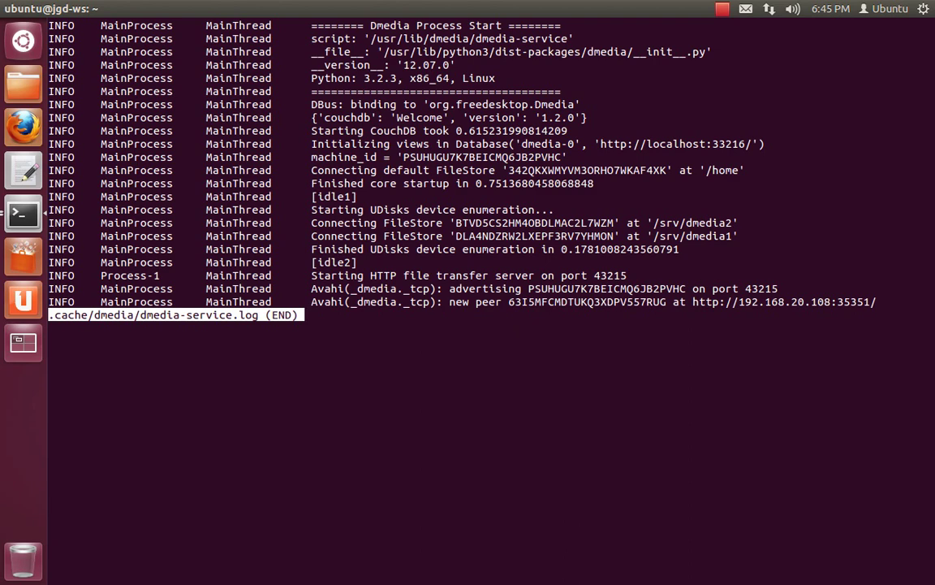
{"action": "key", "text": "q"}
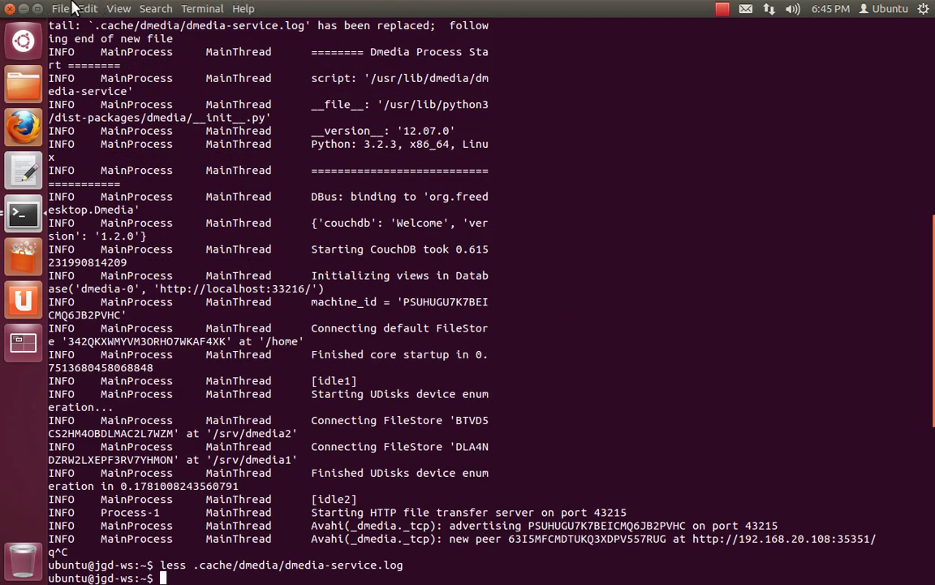
- Minimize the log terminal and shut the service down again with ./dmedia-cli Kill in the trunk terminal
{"action": "left_click", "coordinate": [25, 9]}
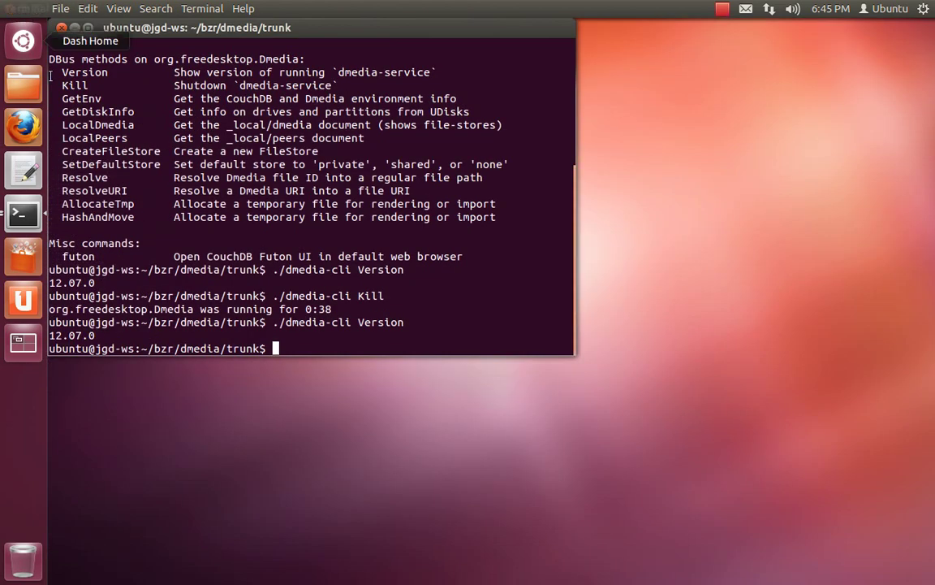
{"action": "key", "text": "Up"}
{"action": "key", "text": "Up"}
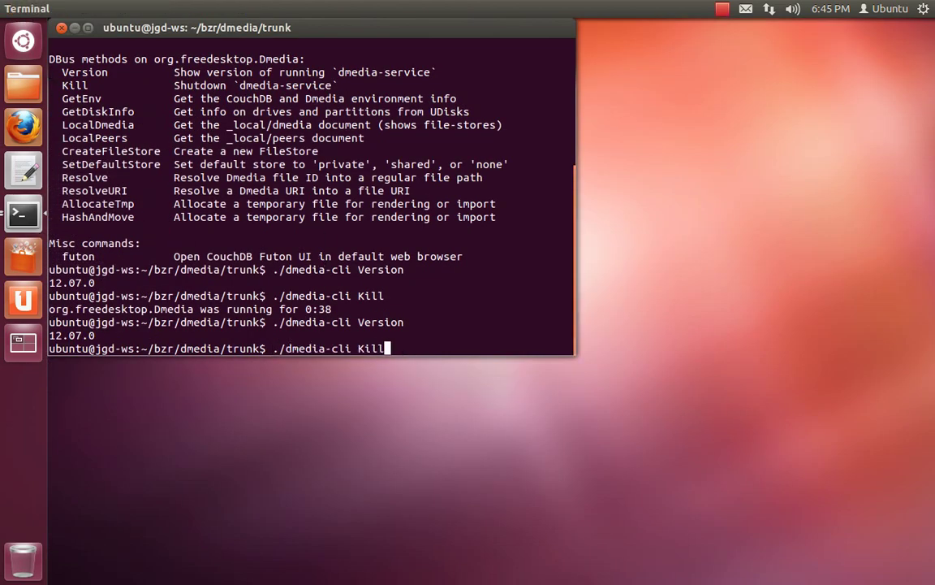
{"action": "key", "text": "Return"}
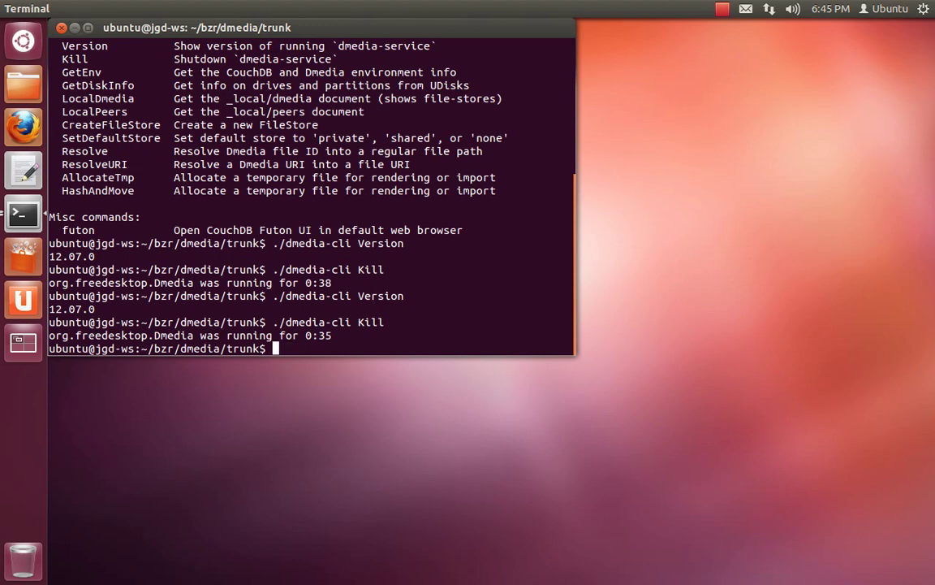
- Start the development version of the service from the trunk directory with ./dmedia-service
{"action": "type", "text": "./dmedia"}
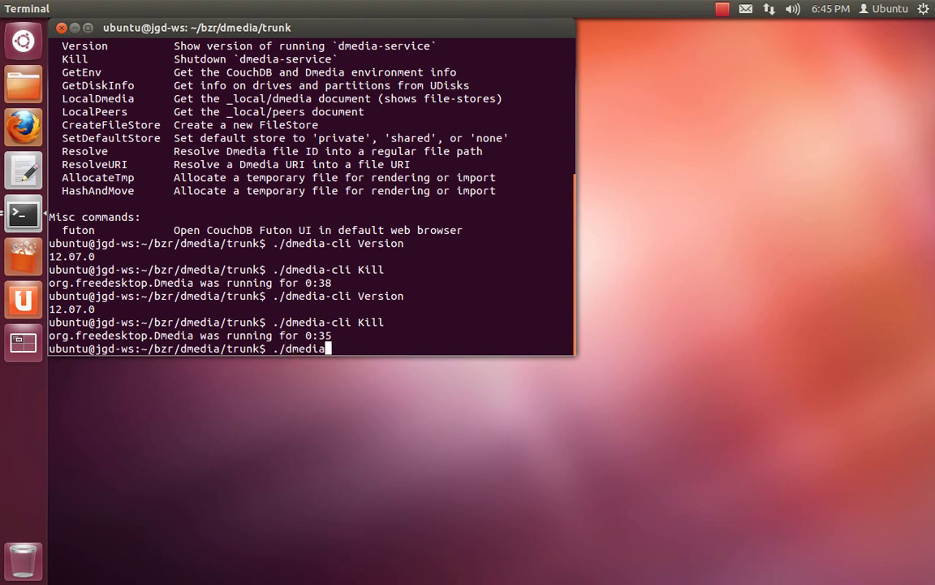
{"action": "type", "text": "-s"}
{"action": "key", "text": "Tab"}
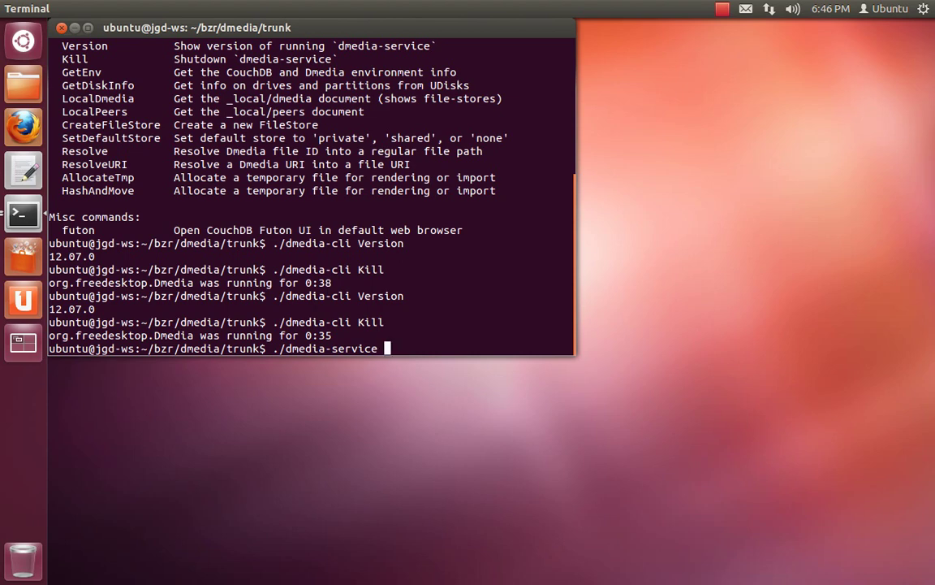
{"action": "key", "text": "Return"}
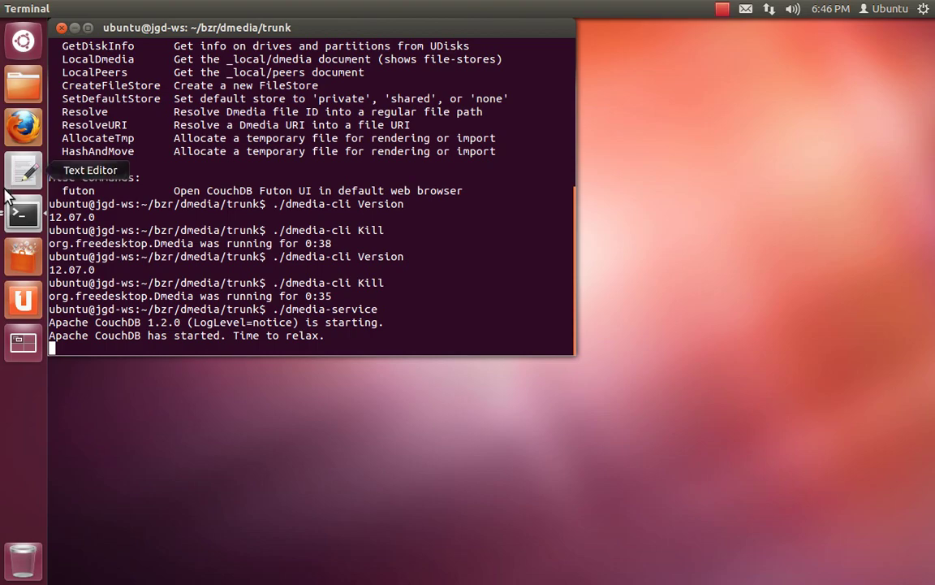
- View dmedia-service.log again with less in the log terminal to check the script path, and return to the service terminal
{"action": "left_click", "coordinate": [19, 215]}
{"action": "left_click", "coordinate": [580, 323]}
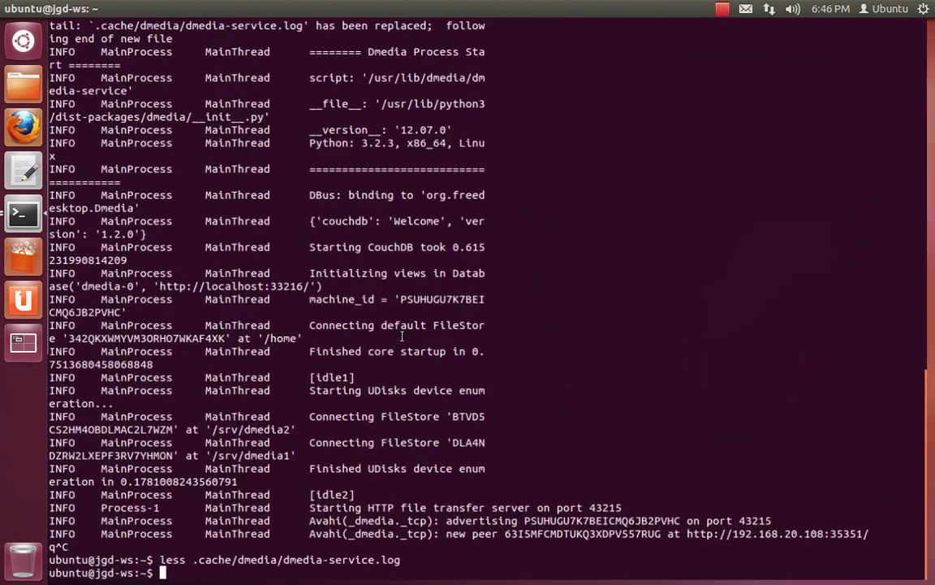
{"action": "key", "text": "Up"}
{"action": "key", "text": "Return"}
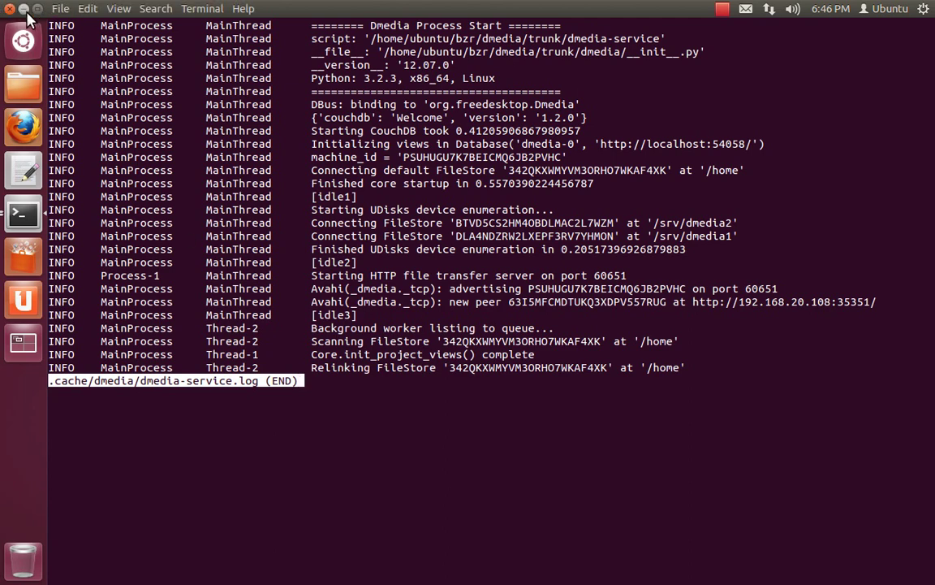
{"action": "key", "text": "alt+Tab"}
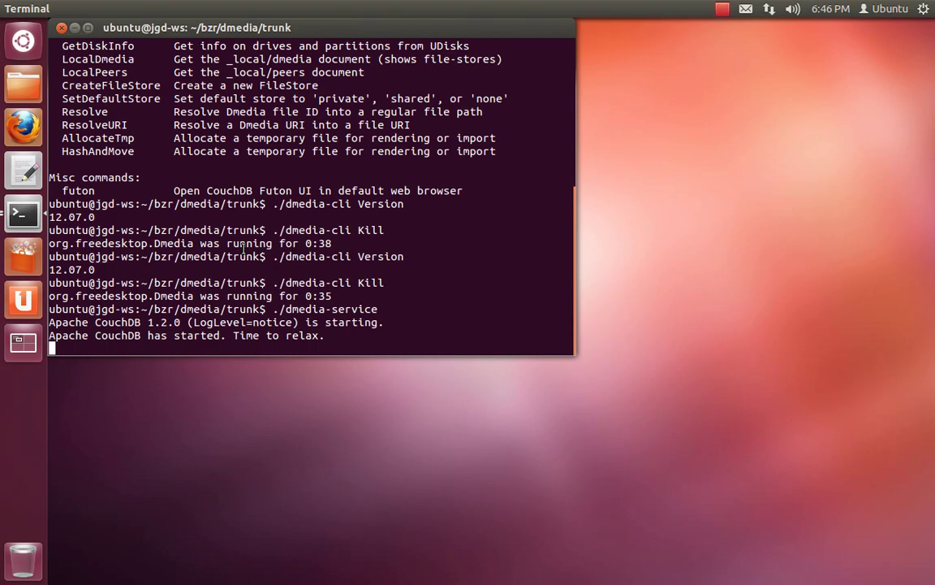
- Quit the log viewer, restore its terminal to a smaller window and place it near the middle of the screen
{"action": "left_click", "coordinate": [23, 213]}
{"action": "left_click", "coordinate": [688, 270]}
{"action": "key", "text": "q"}
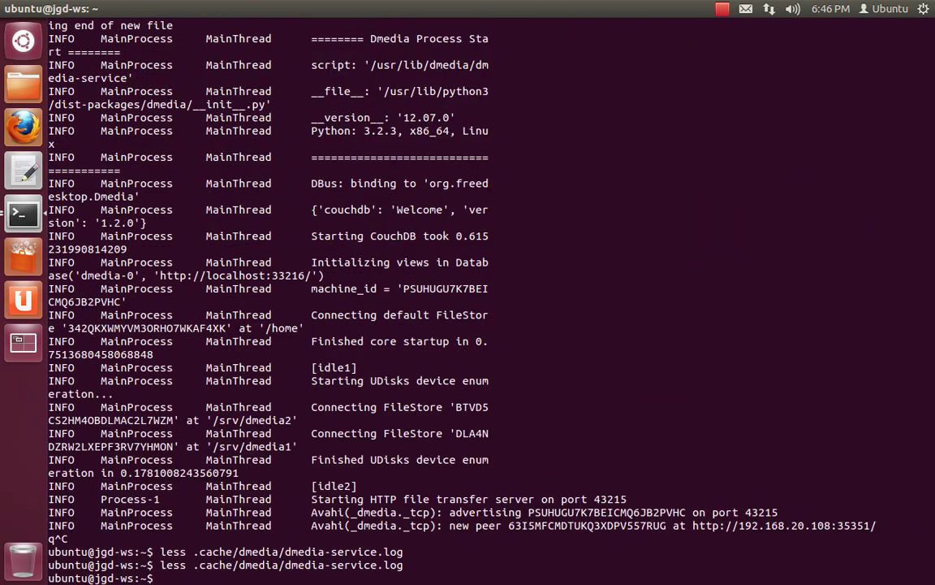
{"action": "left_click", "coordinate": [36, 8]}
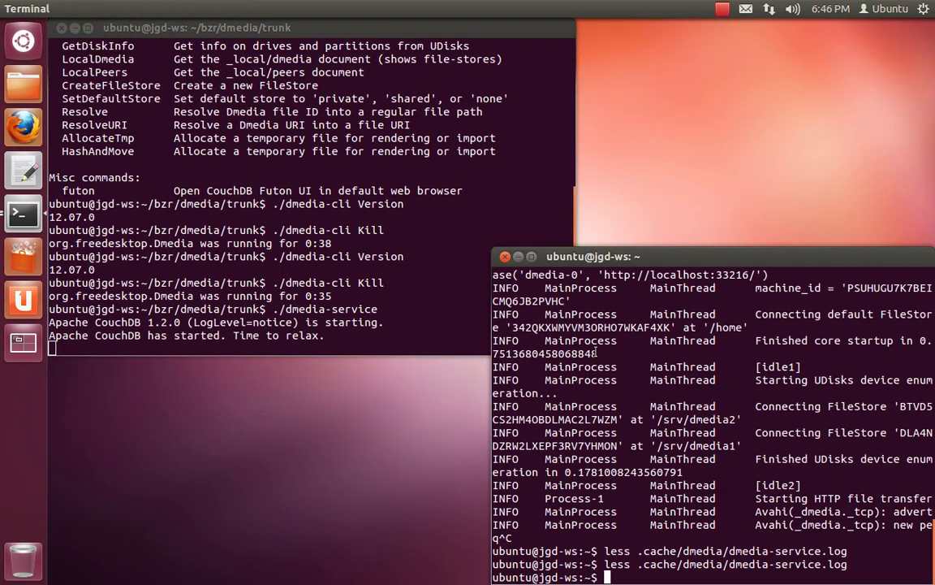
{"action": "left_click_drag", "start_coordinate": [639, 261], "coordinate": [426, 176]}
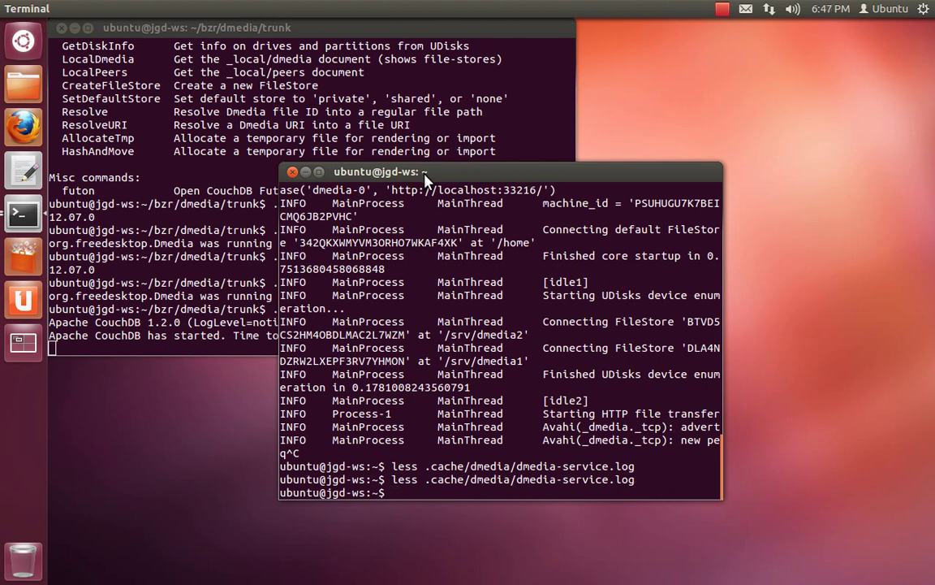
- List the contents of .local/share/dmedia/ and of its databases subfolder
{"action": "type", "text": "ls .local/share/dmedia/"}
{"action": "key", "text": "Return"}
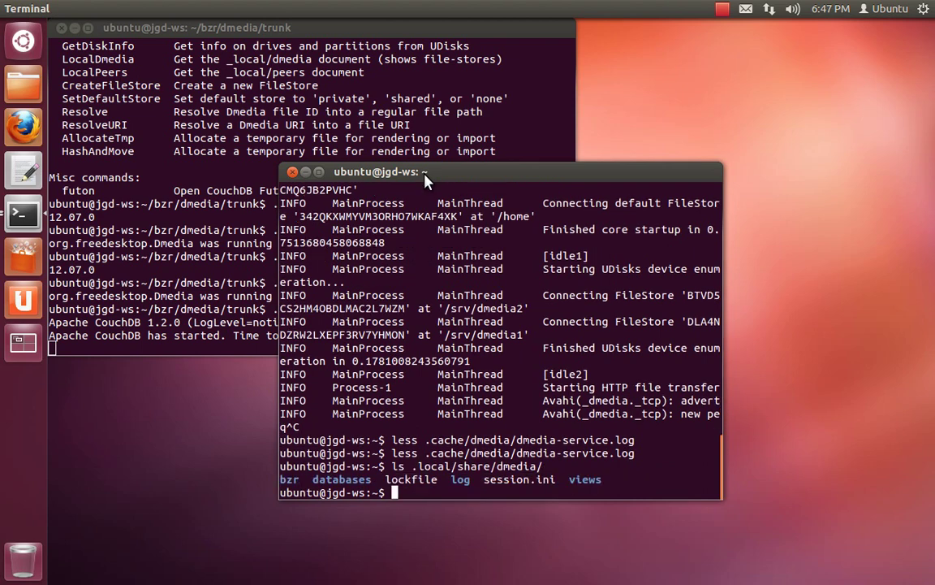
{"action": "key", "text": "Up"}
{"action": "type", "text": "databases/"}
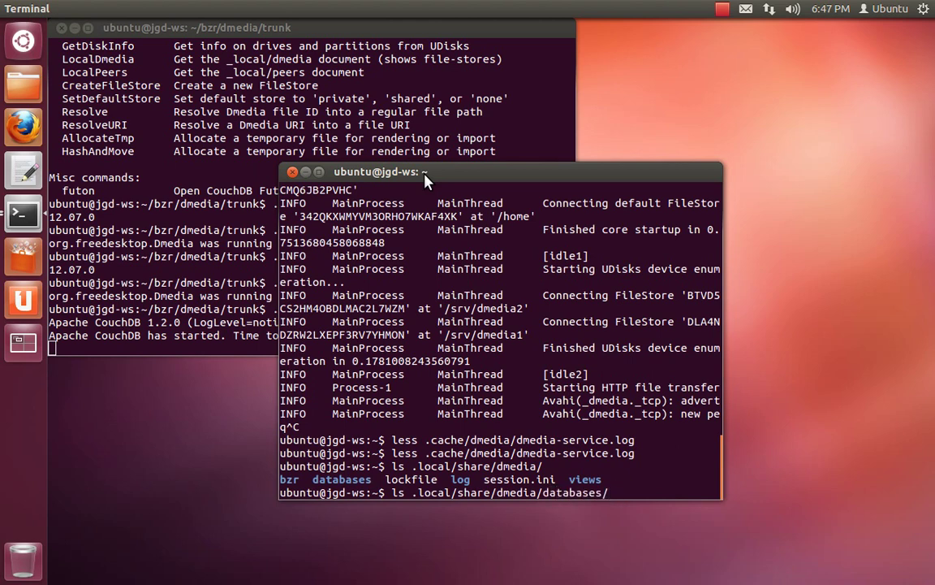
{"action": "key", "text": "Return"}
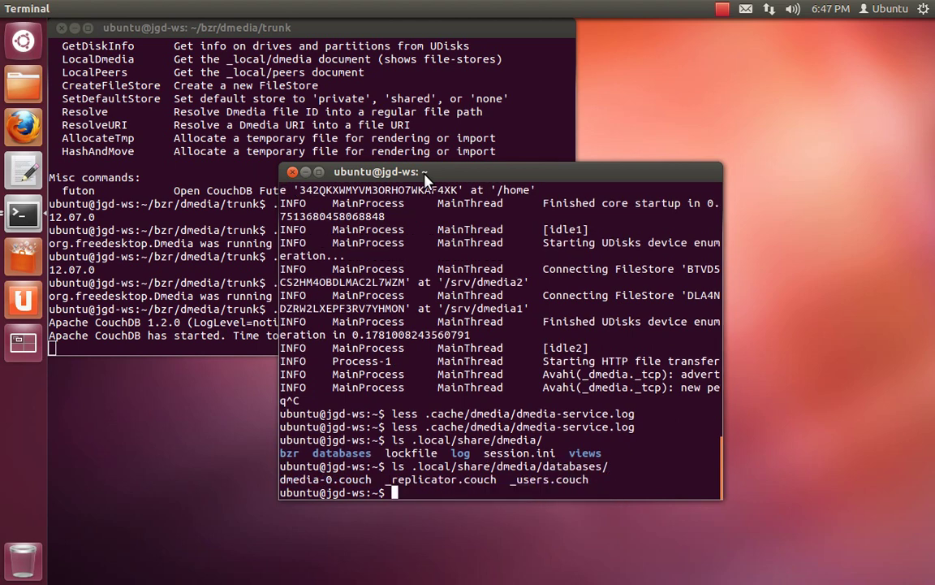
- List everything in .local/share/dmedia/views/, including hidden entries, using the -a option
{"action": "key", "text": "Up"}
{"action": "key", "text": "BackSpace"}
{"action": "key", "text": "BackSpace"}
{"action": "key", "text": "BackSpace"}
{"action": "key", "text": "BackSpace"}
{"action": "key", "text": "BackSpace"}
{"action": "key", "text": "BackSpace"}
{"action": "key", "text": "BackSpace"}
{"action": "key", "text": "BackSpace"}
{"action": "key", "text": "BackSpace"}
{"action": "key", "text": "BackSpace"}
{"action": "type", "text": "views/ -a"}
{"action": "key", "text": "Return"}
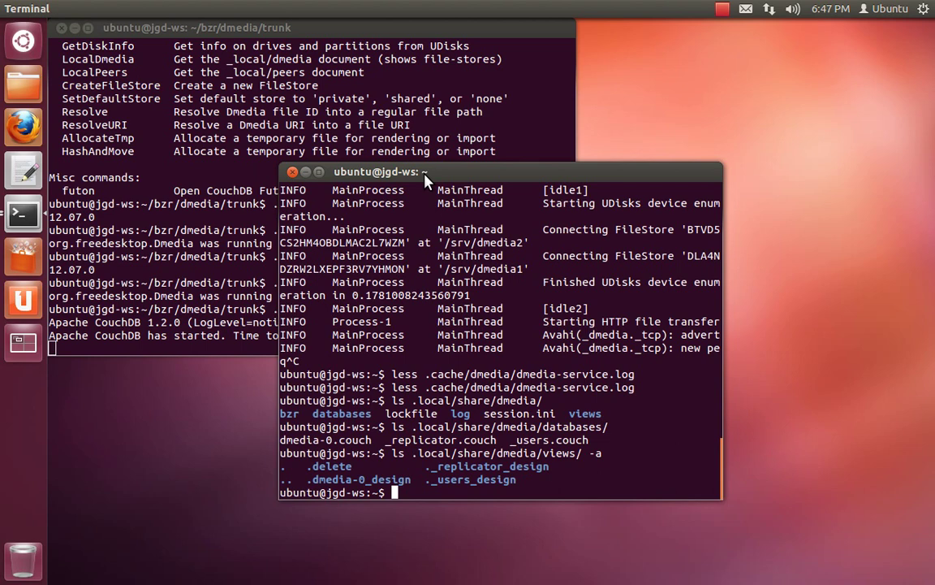
- Close the log terminal, place the trunk terminal near the middle of the screen and open a second terminal session in it
{"action": "type", "text": "./"}
{"action": "key", "text": "BackSpace"}
{"action": "key", "text": "BackSpace"}
{"action": "key", "text": "ctrl+d"}
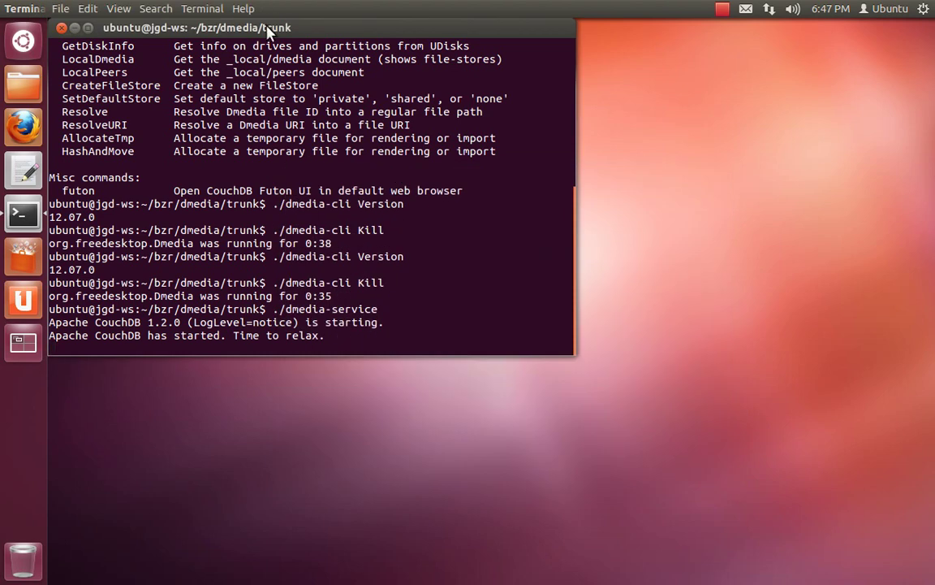
{"action": "left_click_drag", "start_coordinate": [272, 26], "coordinate": [391, 170]}
{"action": "key", "text": "ctrl+shift+t"}
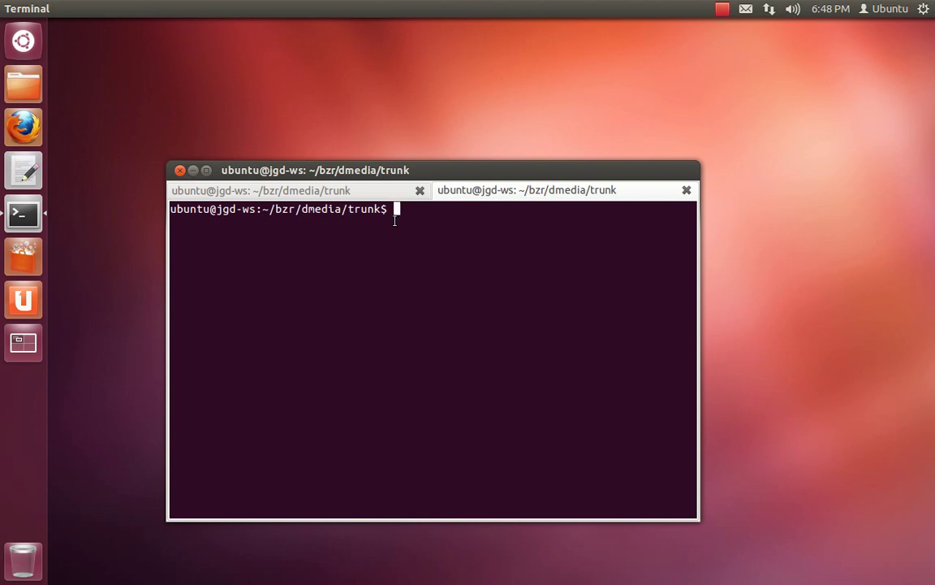
- Show the service's CouchDB and Dmedia environment info with ./dmedia-cli GetEnv
{"action": "type", "text": "./dem"}
{"action": "key", "text": "BackSpace"}
{"action": "key", "text": "BackSpace"}
{"action": "type", "text": "media-cli GetEnv"}
{"action": "key", "text": "Return"}
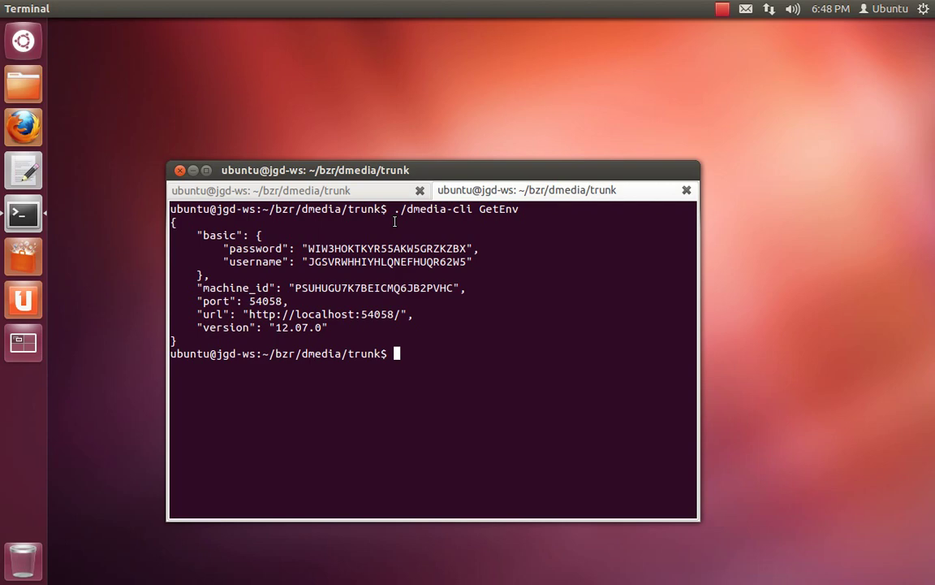
- Shut the service down with ./dmedia-cli Kill from the second session and check the service session
{"action": "left_click", "coordinate": [311, 192]}
{"action": "left_click", "coordinate": [473, 188]}
{"action": "key", "text": "Up"}
{"action": "key", "text": "BackSpace"}
{"action": "key", "text": "BackSpace"}
{"action": "key", "text": "BackSpace"}
{"action": "key", "text": "BackSpace"}
{"action": "key", "text": "BackSpace"}
{"action": "key", "text": "BackSpace"}
{"action": "type", "text": "Kill"}
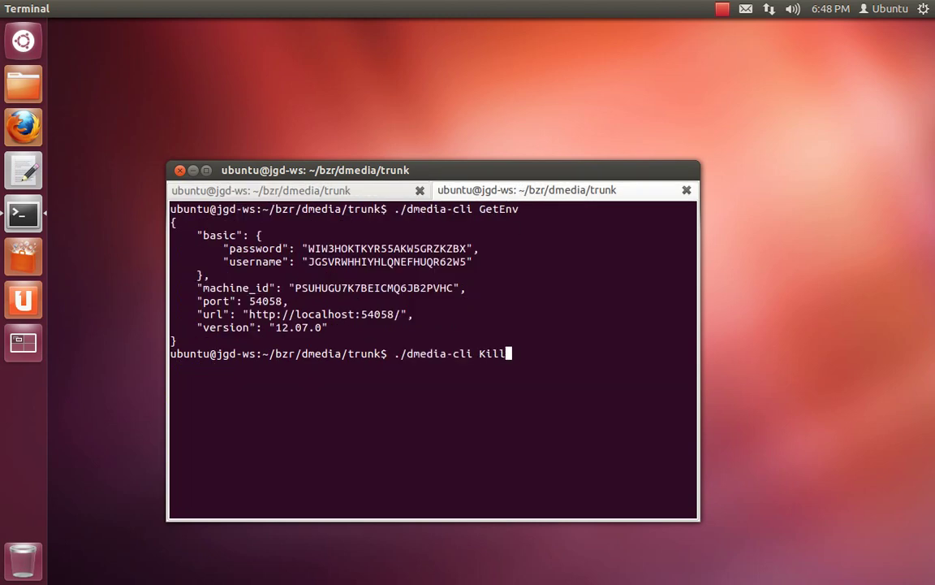
{"action": "key", "text": "Return"}
{"action": "left_click", "coordinate": [305, 185]}
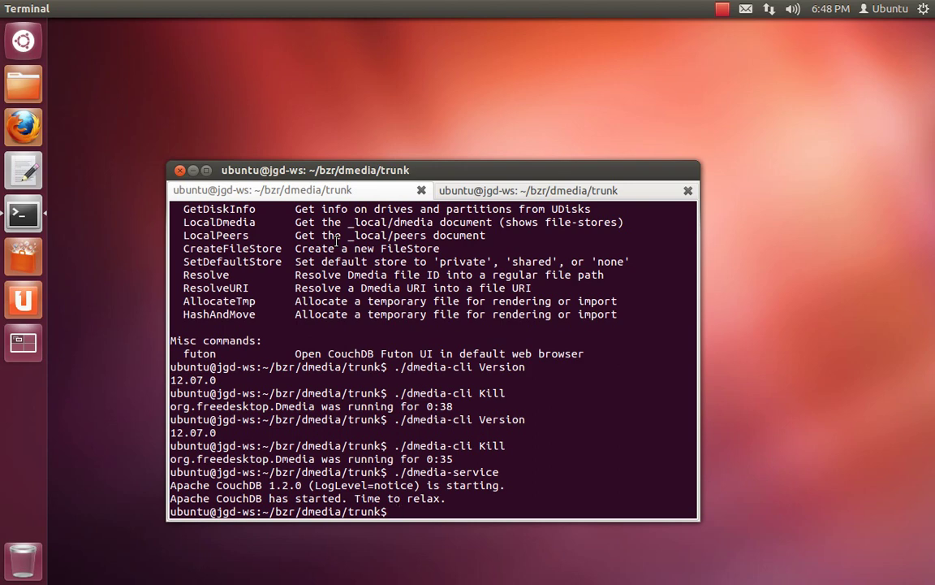
{"action": "left_click", "coordinate": [587, 193]}
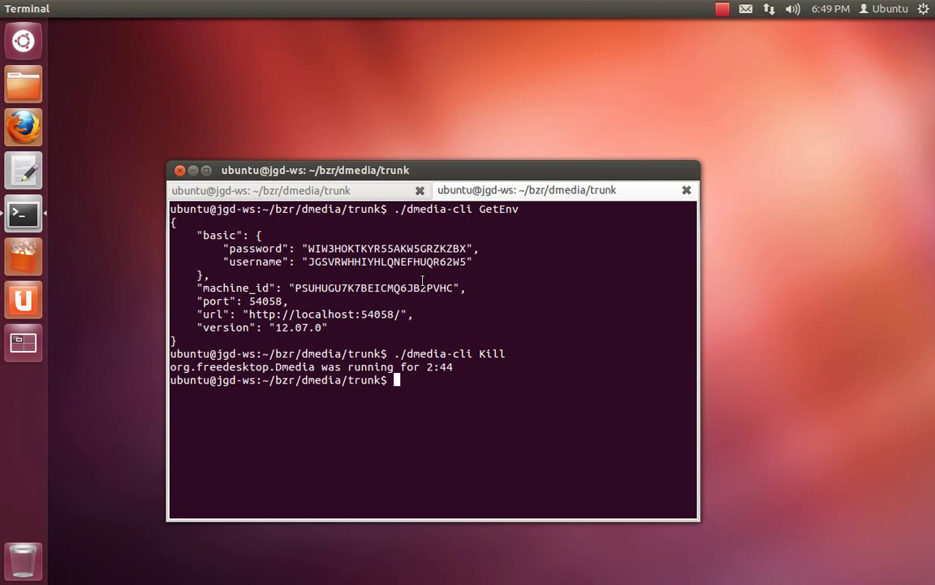
- Change to the home directory and list /home/.dmedia/ in long, human-readable format with ls -lh
{"action": "type", "text": "ls -"}
{"action": "key", "text": "BackSpace"}
{"action": "key", "text": "BackSpace"}
{"action": "key", "text": "BackSpace"}
{"action": "key", "text": "BackSpace"}
{"action": "type", "text": "cd"}
{"action": "key", "text": "Return"}
{"action": "type", "text": "ls -l"}
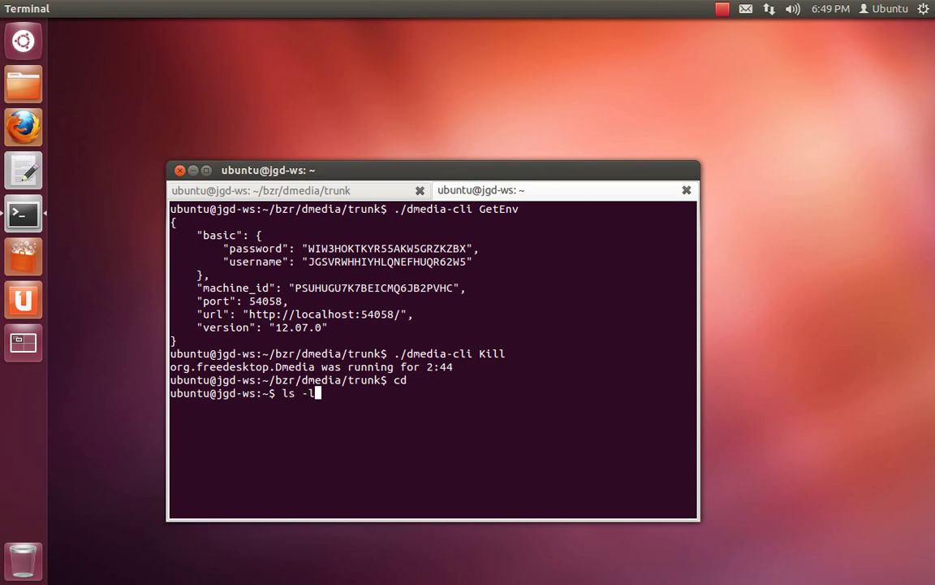
{"action": "type", "text": "h .l"}
{"action": "key", "text": "BackSpace"}
{"action": "key", "text": "BackSpace"}
{"action": "type", "text": "/home/.dmedia/"}
{"action": "key", "text": "Return"}
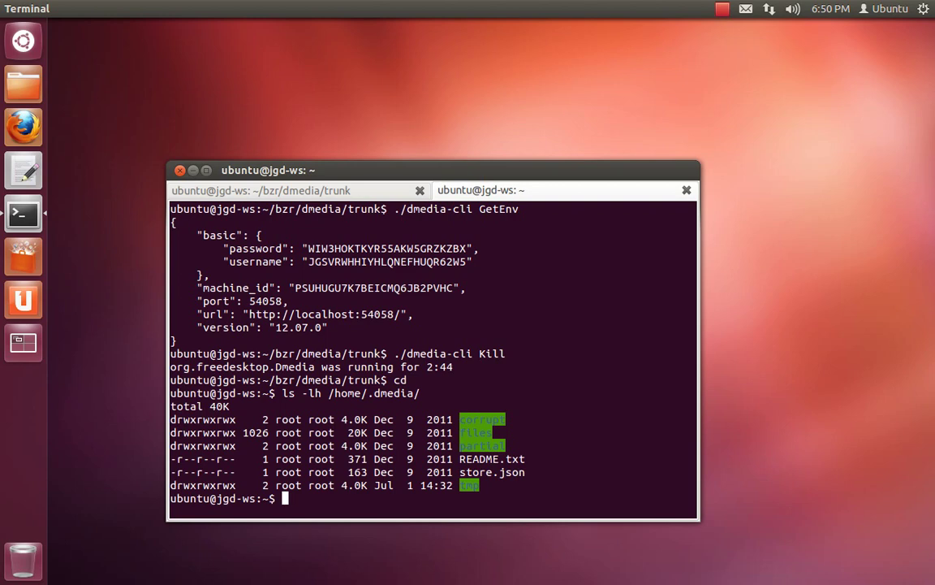
- Discard the half-entered command and start ./dmedia-service again in the first terminal session
{"action": "type", "text": "./se"}
{"action": "key", "text": "BackSpace"}
{"action": "key", "text": "BackSpace"}
{"action": "key", "text": "BackSpace"}
{"action": "key", "text": "BackSpace"}
{"action": "left_click", "coordinate": [308, 186]}
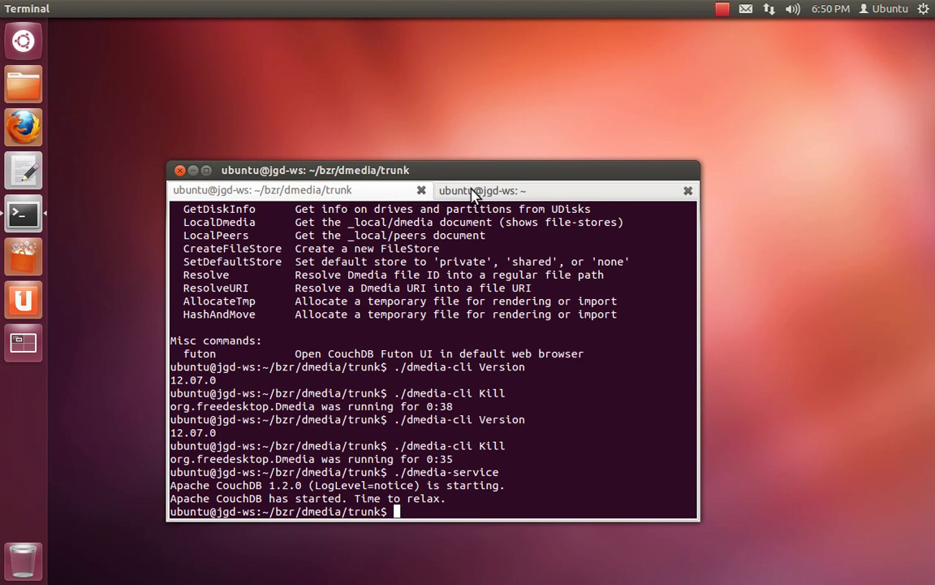
{"action": "key", "text": "Up"}
{"action": "key", "text": "Return"}
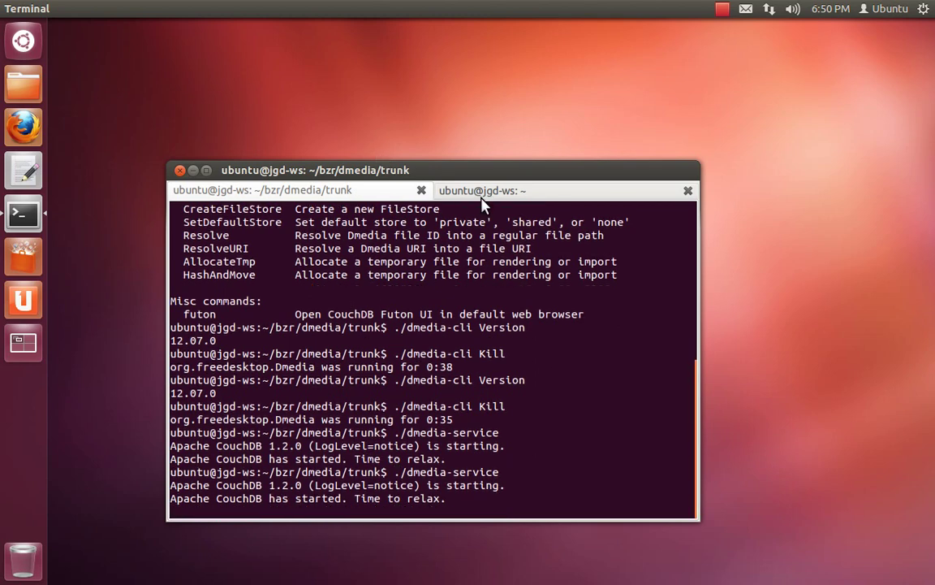
- Return the second session to the trunk directory with cd - and run ./dmedia-cli SetDefaultStore without an argument
{"action": "left_click", "coordinate": [481, 193]}
{"action": "type", "text": "cd -"}
{"action": "key", "text": "Return"}
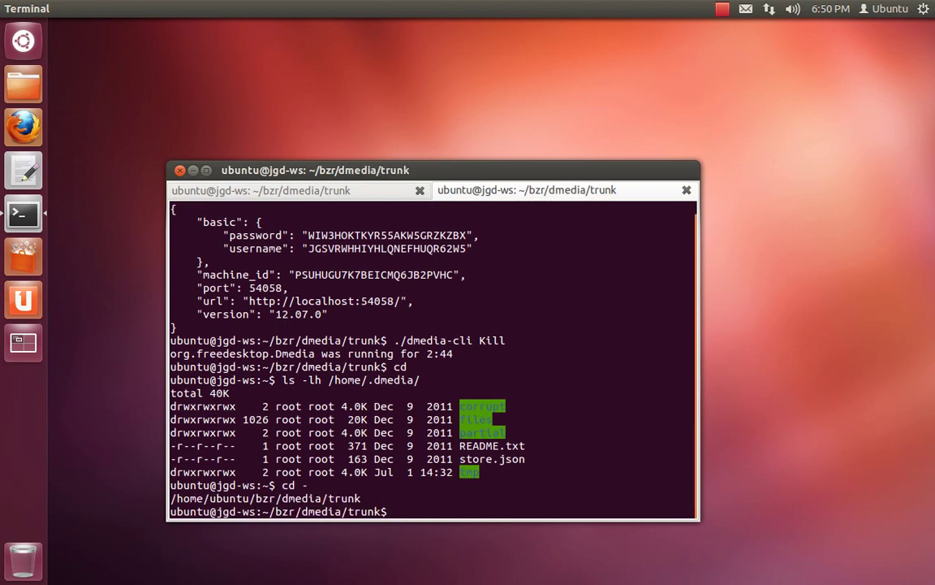
{"action": "type", "text": "./dem"}
{"action": "key", "text": "BackSpace"}
{"action": "key", "text": "BackSpace"}
{"action": "type", "text": "m"}
{"action": "key", "text": "Tab"}
{"action": "type", "text": "cli SetDefaultStore "}
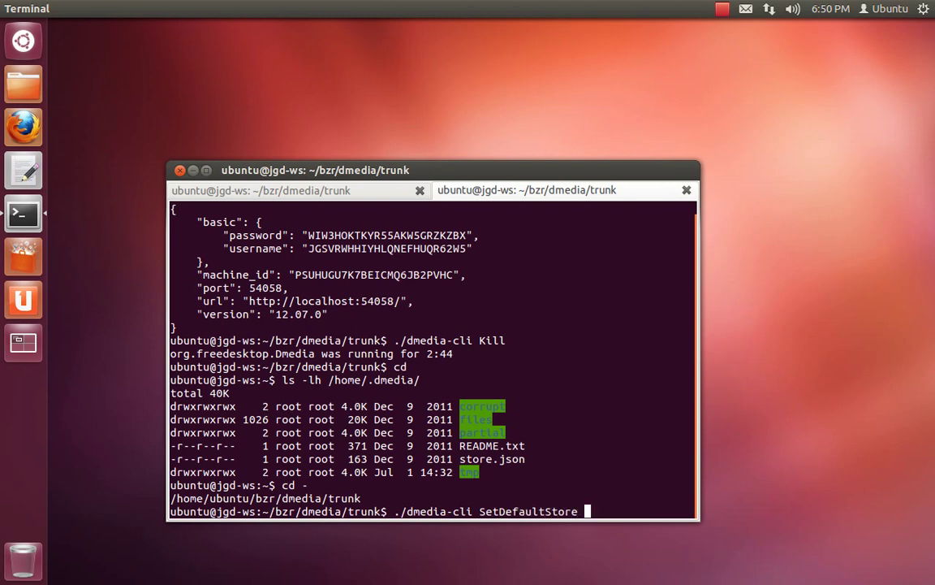
{"action": "type", "text": "us"}
{"action": "key", "text": "BackSpace"}
{"action": "key", "text": "BackSpace"}
{"action": "key", "text": "Return"}
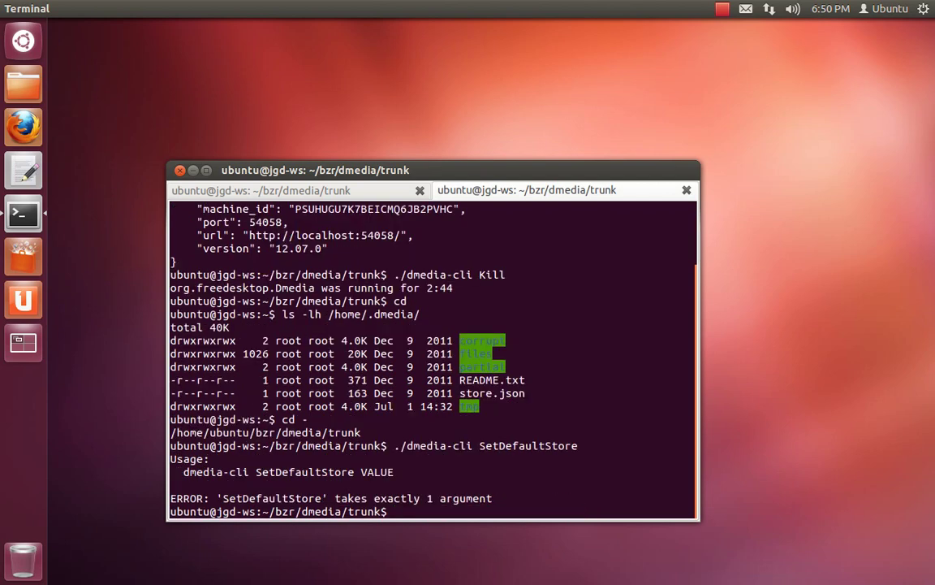
- Run ./dmedia-cli without a method to show its usage help
{"action": "key", "text": "Up"}
{"action": "key", "text": "BackSpace"}
{"action": "key", "text": "BackSpace"}
{"action": "key", "text": "BackSpace"}
{"action": "key", "text": "BackSpace"}
{"action": "key", "text": "BackSpace"}
{"action": "key", "text": "BackSpace"}
{"action": "key", "text": "BackSpace"}
{"action": "key", "text": "BackSpace"}
{"action": "key", "text": "BackSpace"}
{"action": "key", "text": "BackSpace"}
{"action": "key", "text": "BackSpace"}
{"action": "key", "text": "BackSpace"}
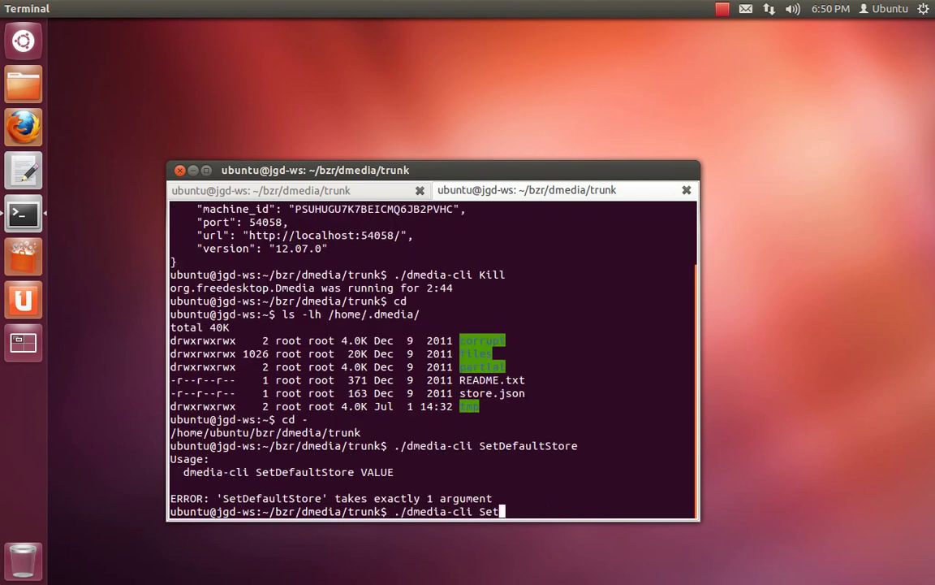
{"action": "key", "text": "BackSpace"}
{"action": "key", "text": "BackSpace"}
{"action": "key", "text": "BackSpace"}
{"action": "key", "text": "Return"}
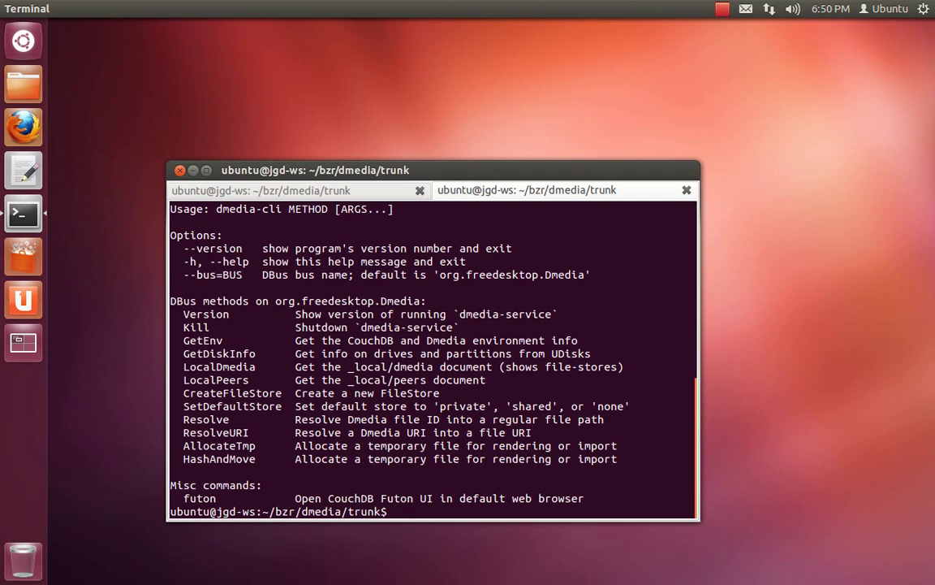
- Set the default store to private with ./dmedia-cli SetDefaultStore
{"action": "type", "text": "./dmedia-cli SetDefaultStore"}
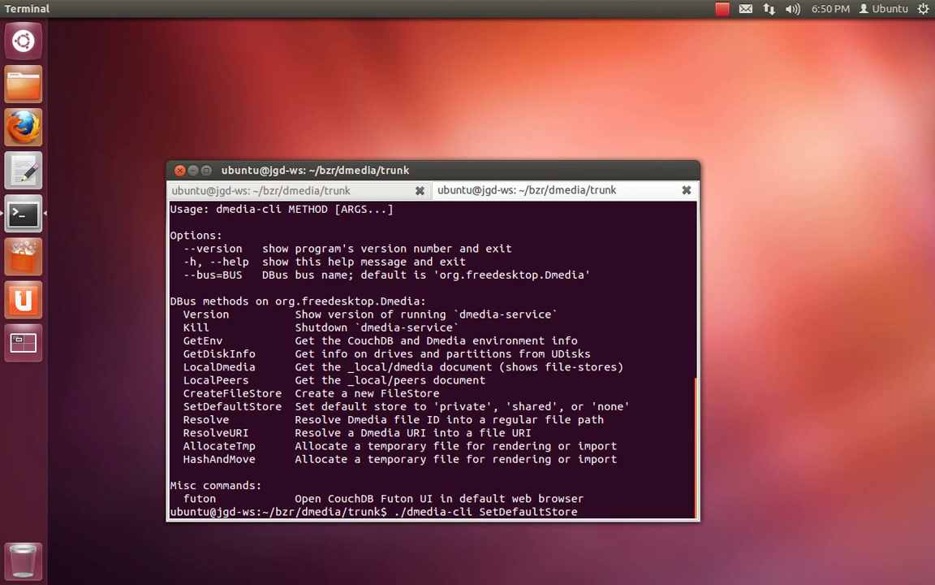
{"action": "type", "text": " private"}
{"action": "key", "text": "Return"}
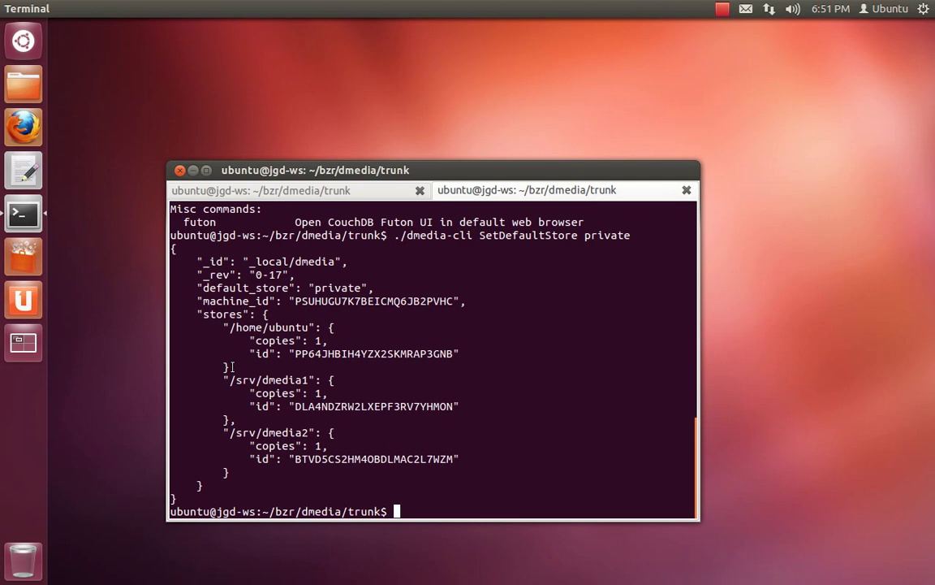
- Set the default store to none with ./dmedia-cli SetDefaultStore
{"action": "key", "text": "Up"}
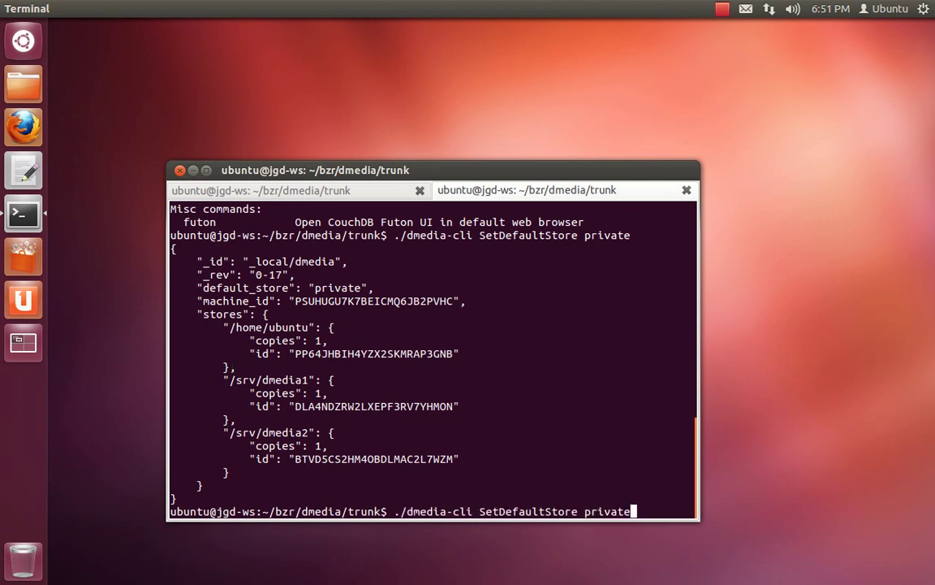
{"action": "key", "text": "BackSpace"}
{"action": "key", "text": "BackSpace"}
{"action": "key", "text": "BackSpace"}
{"action": "key", "text": "BackSpace"}
{"action": "key", "text": "BackSpace"}
{"action": "key", "text": "BackSpace"}
{"action": "key", "text": "BackSpace"}
{"action": "type", "text": "novac"}
{"action": "key", "text": "BackSpace"}
{"action": "key", "text": "BackSpace"}
{"action": "key", "text": "BackSpace"}
{"action": "type", "text": "ne"}
{"action": "key", "text": "Return"}
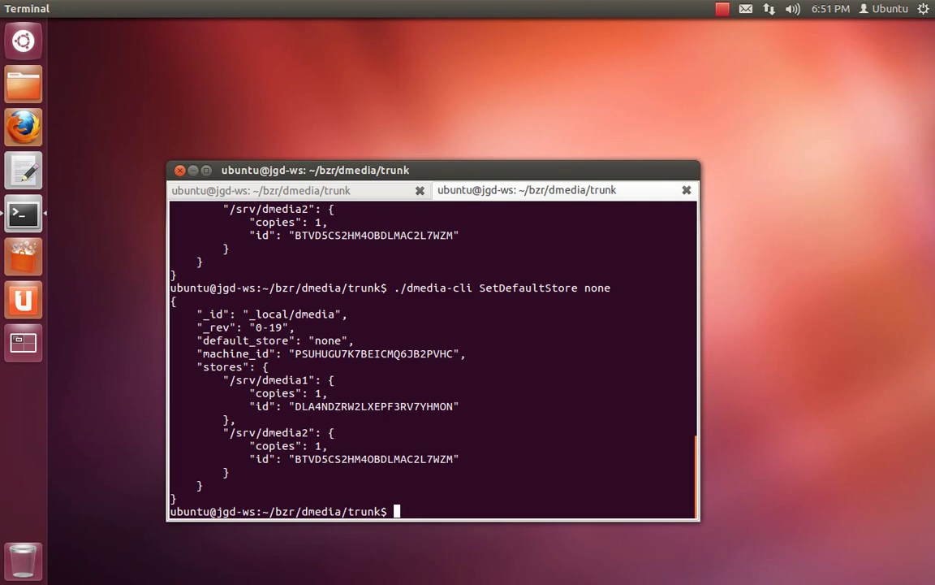
- Check the session running the service and dismiss the EOS_DIGITAL prompt without launching an application
{"action": "left_click", "coordinate": [350, 190]}
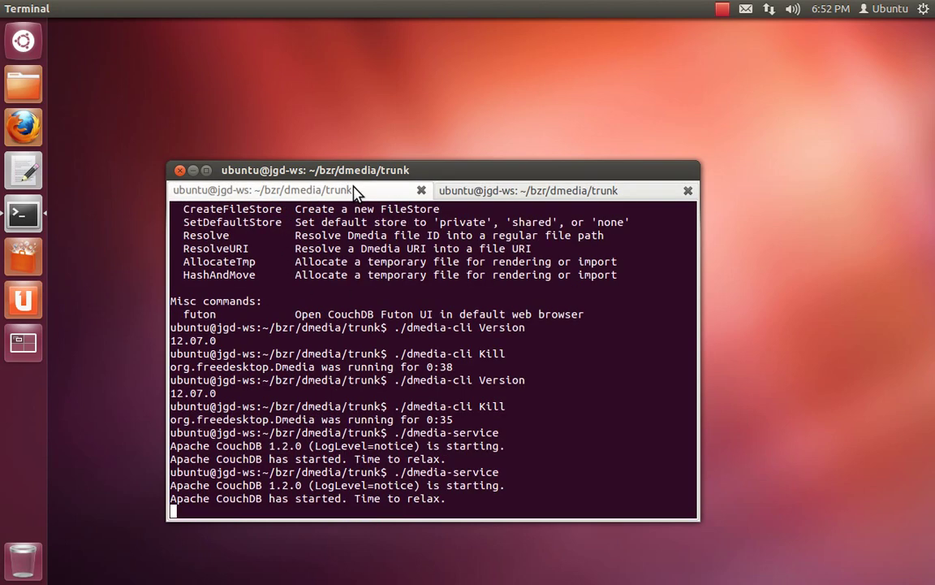
{"action": "left_click", "coordinate": [528, 188]}
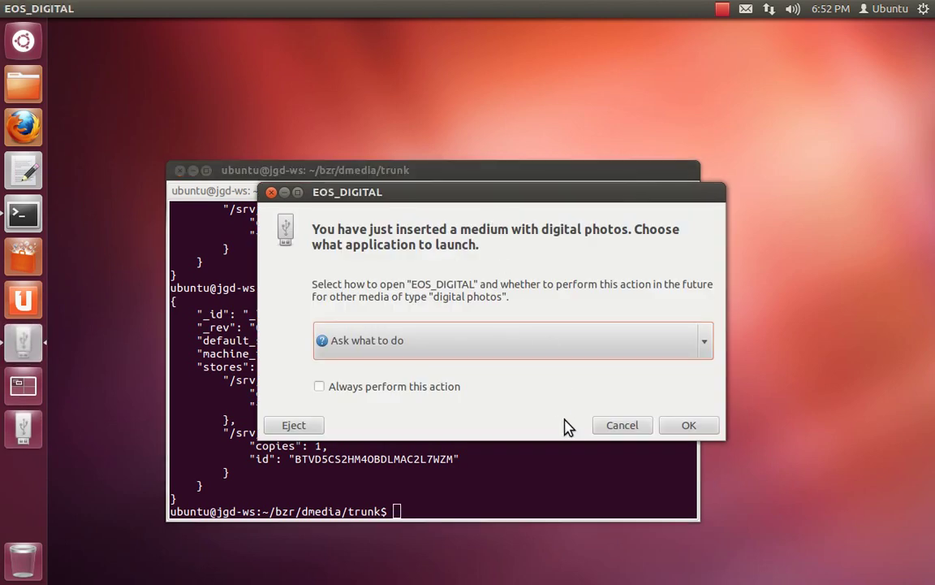
{"action": "left_click", "coordinate": [619, 428]}
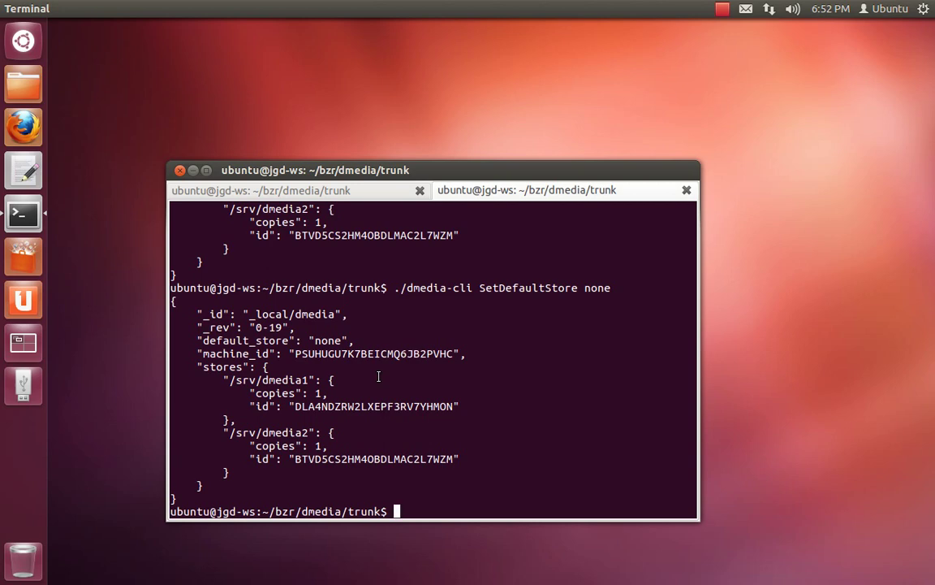
{"action": "left_click", "coordinate": [325, 190]}
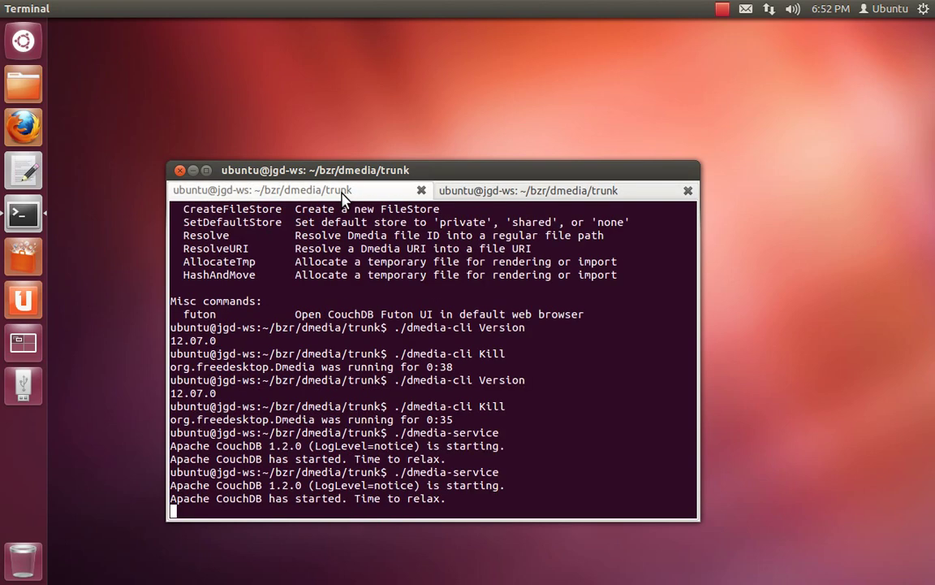
- Start importing the camera card's files from the second session with ./dmedia-migrate /media/EOS_DIGITAL/
{"action": "left_click", "coordinate": [467, 195]}
{"action": "type", "text": "./dmedia-mi"}
{"action": "key", "text": "Tab"}
{"action": "type", "text": "/"}
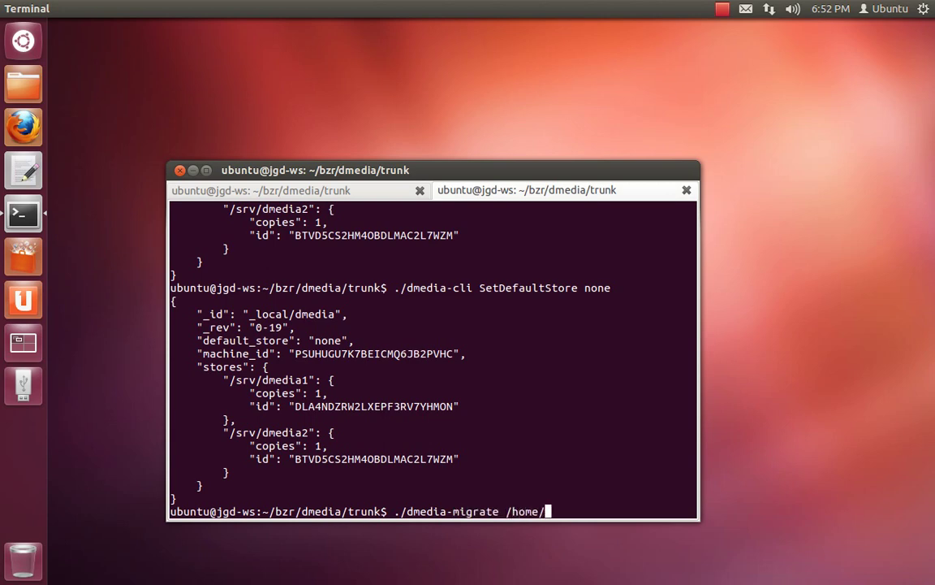
{"action": "key", "text": "BackSpace"}
{"action": "key", "text": "BackSpace"}
{"action": "key", "text": "BackSpace"}
{"action": "key", "text": "BackSpace"}
{"action": "key", "text": "BackSpace"}
{"action": "key", "text": "BackSpace"}
{"action": "type", "text": "/media/E"}
{"action": "key", "text": "Tab"}
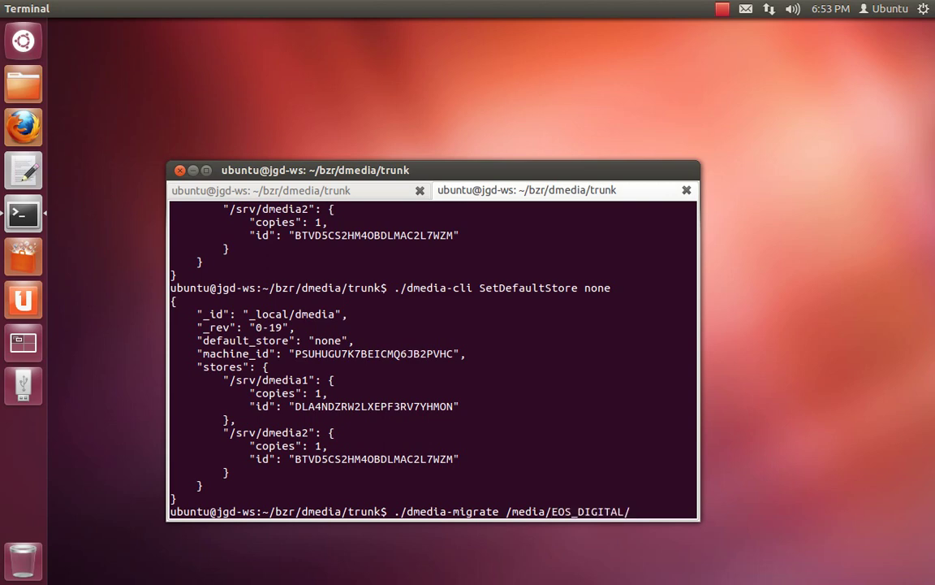
{"action": "key", "text": "Return"}
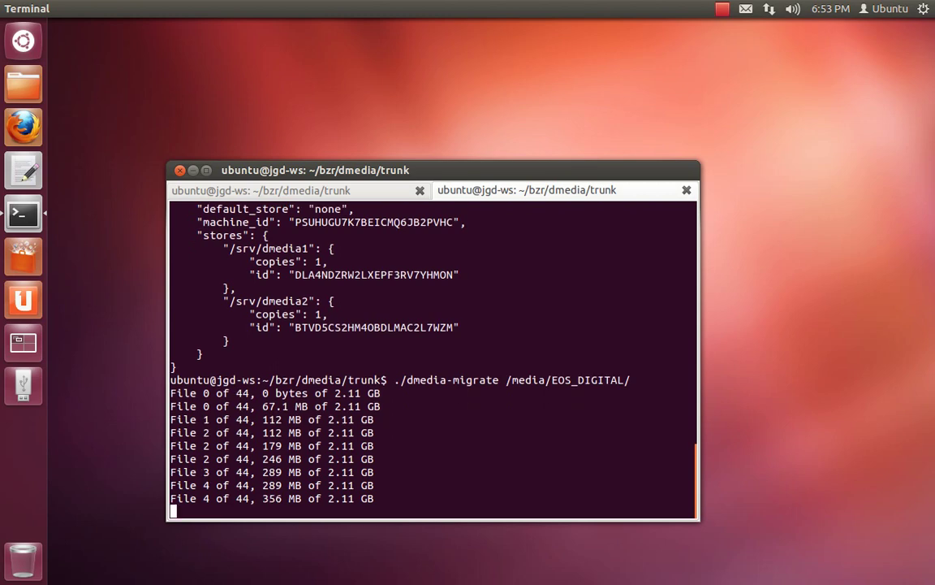
- Interrupt the running migration and eject the EOS_DIGITAL drive
{"action": "key", "text": "ctrl+c"}
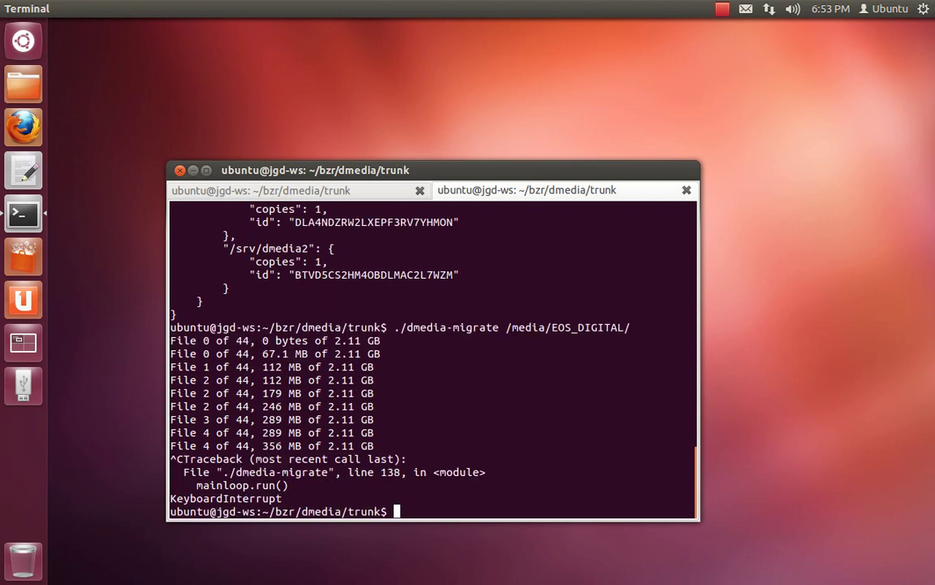
{"action": "right_click", "coordinate": [20, 387]}
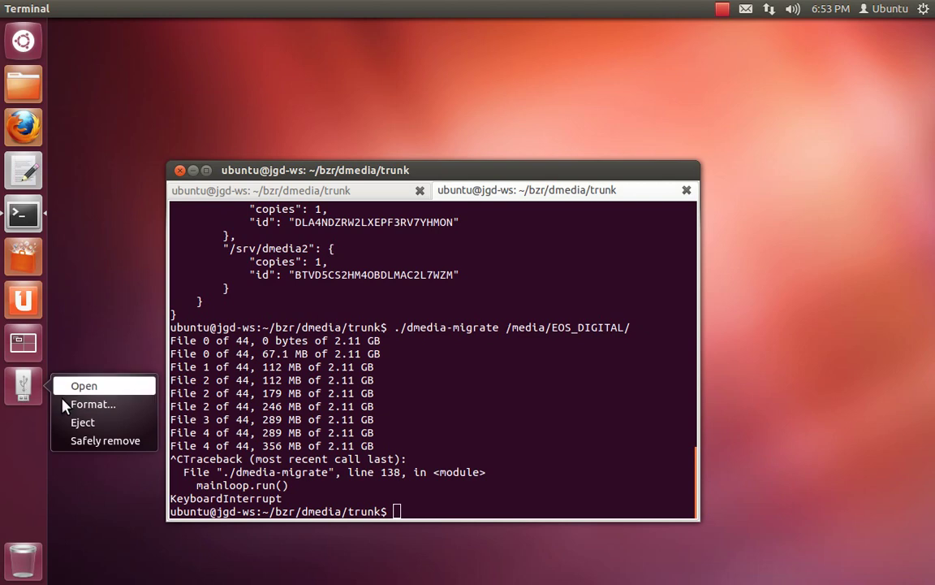
{"action": "left_click", "coordinate": [118, 426]}
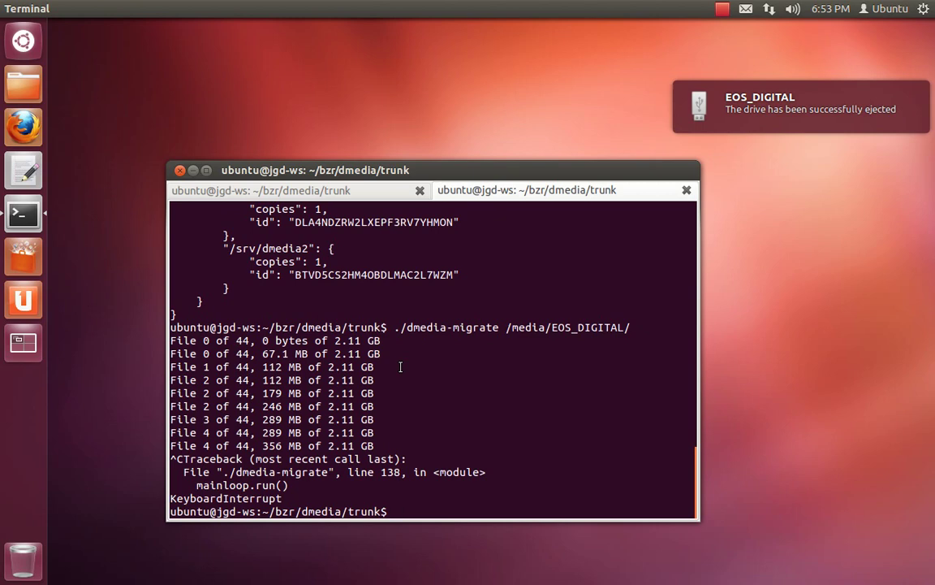
- Launch the Dmedia graphical interface with ./dmedia-gtk and continue past the DON'T PANIC welcome screen to file importing
{"action": "type", "text": "./dmedia-gtk"}
{"action": "key", "text": "Return"}
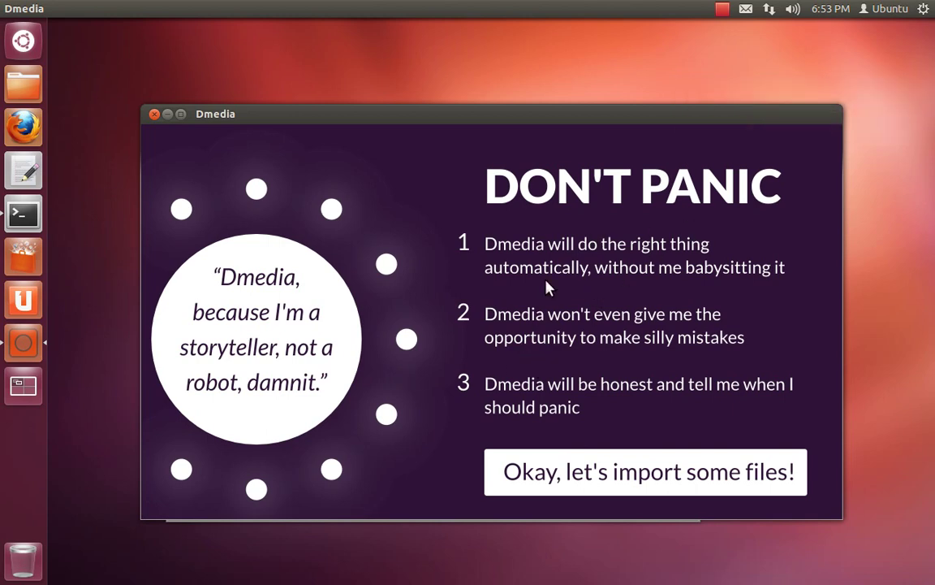
{"action": "left_click", "coordinate": [542, 482]}
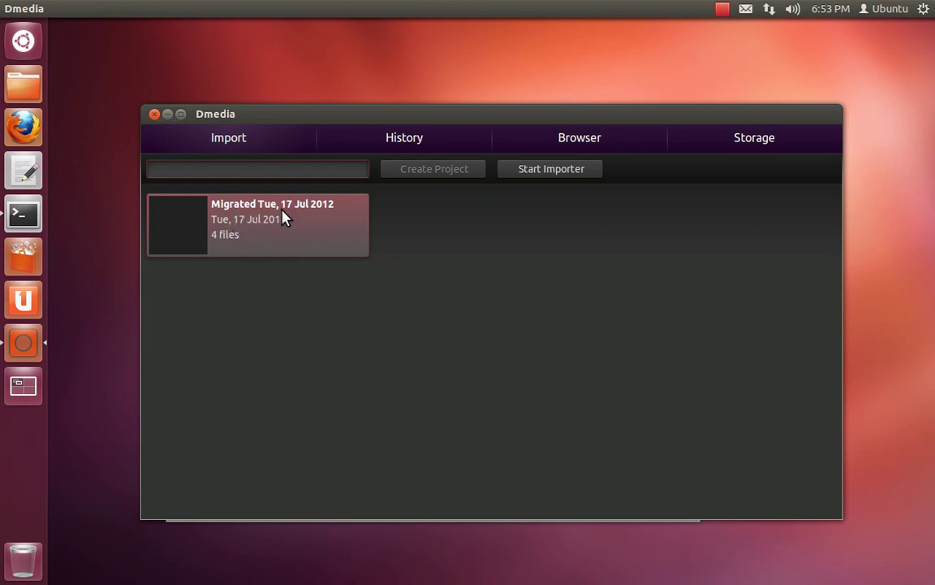
- Start the importer so it imports the EOS_DIGITAL card, and dismiss the digital photos prompt without launching an application
{"action": "left_click", "coordinate": [546, 170]}
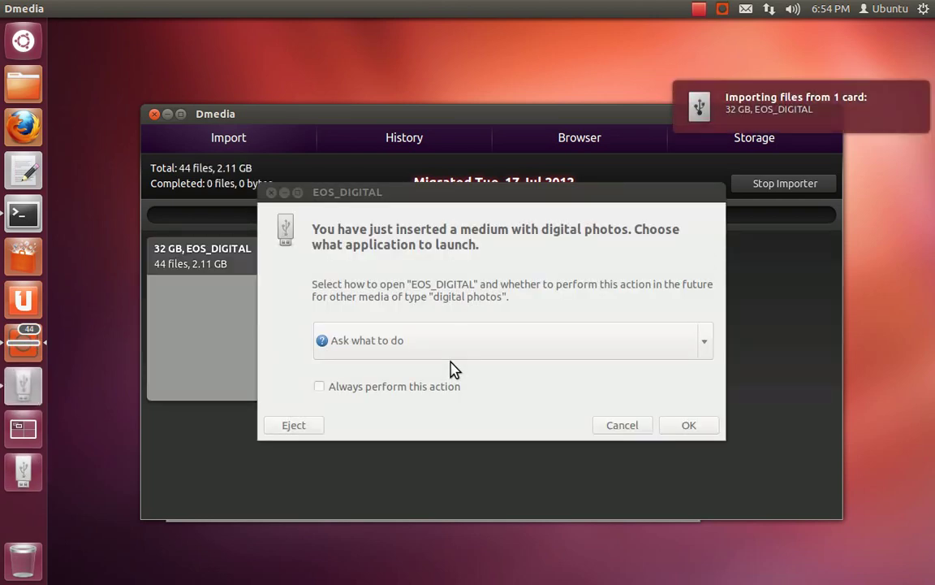
{"action": "left_click", "coordinate": [451, 202]}
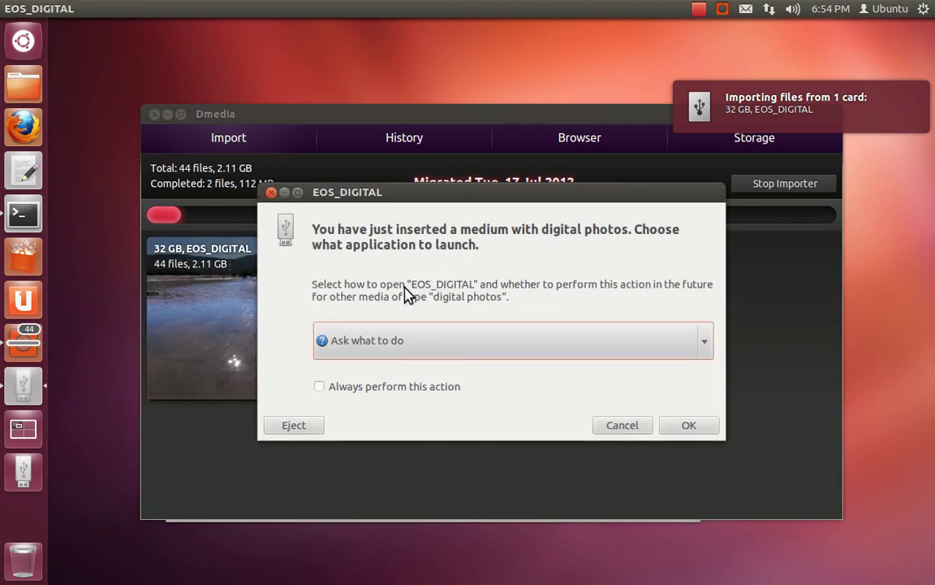
{"action": "left_click", "coordinate": [271, 192]}
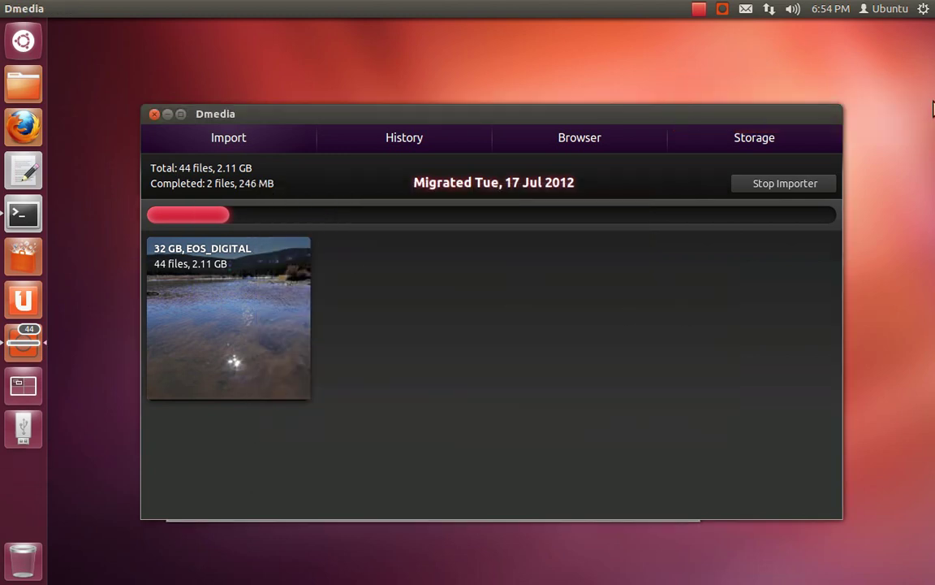
- Enable "Never prompt or start programs on media insertion" in the system's Removable Media details and dismiss the settings window
{"action": "left_click", "coordinate": [831, 9]}
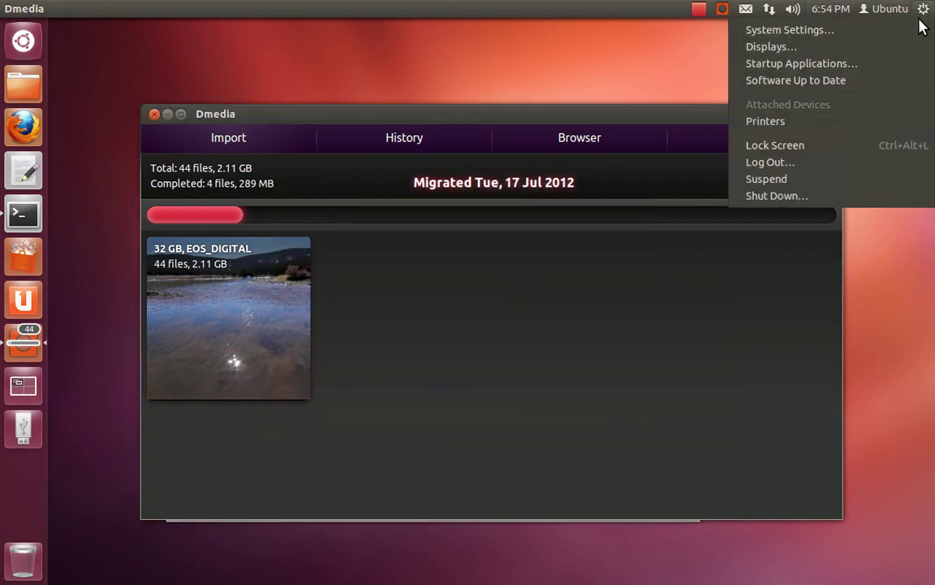
{"action": "left_click", "coordinate": [916, 30]}
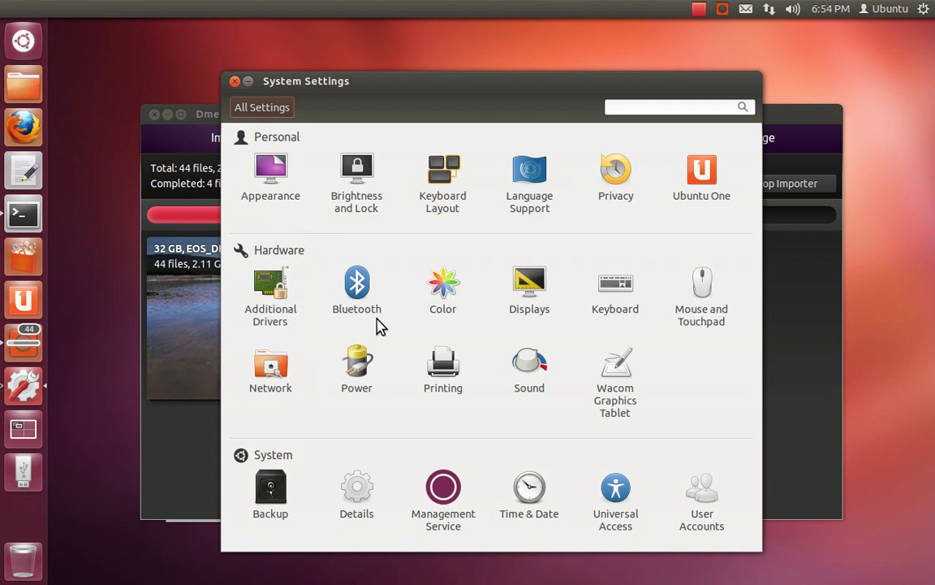
{"action": "left_click", "coordinate": [347, 485]}
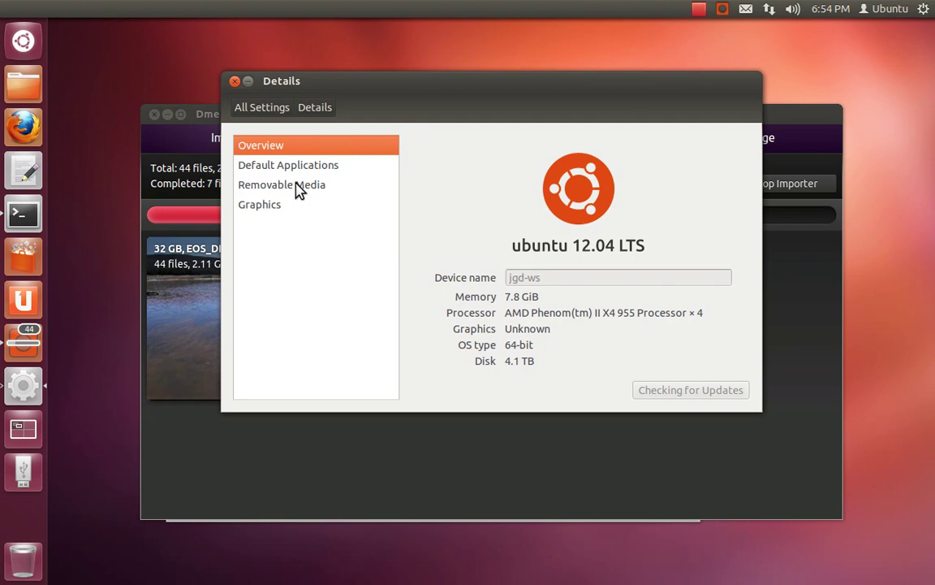
{"action": "left_click", "coordinate": [297, 185]}
{"action": "left_click", "coordinate": [452, 340]}
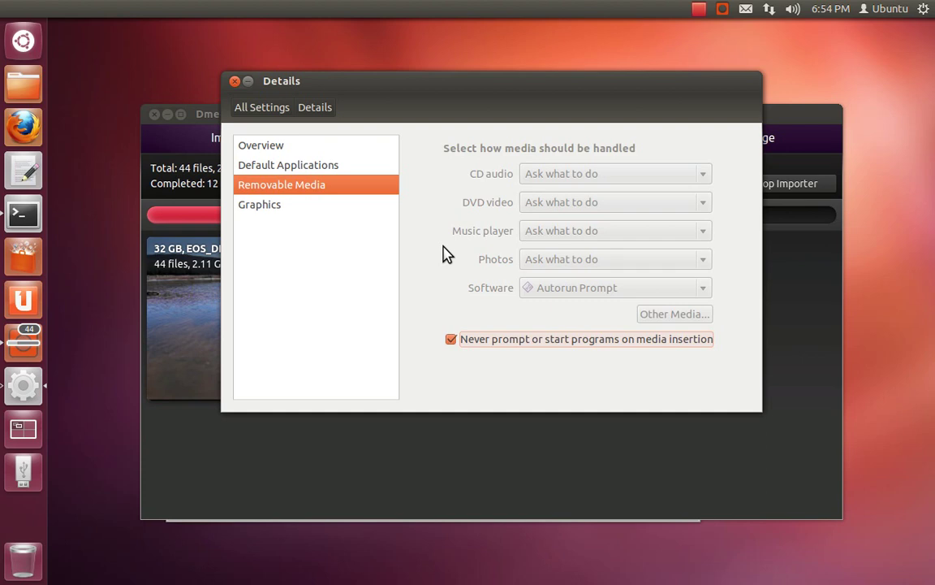
{"action": "left_click", "coordinate": [236, 81]}
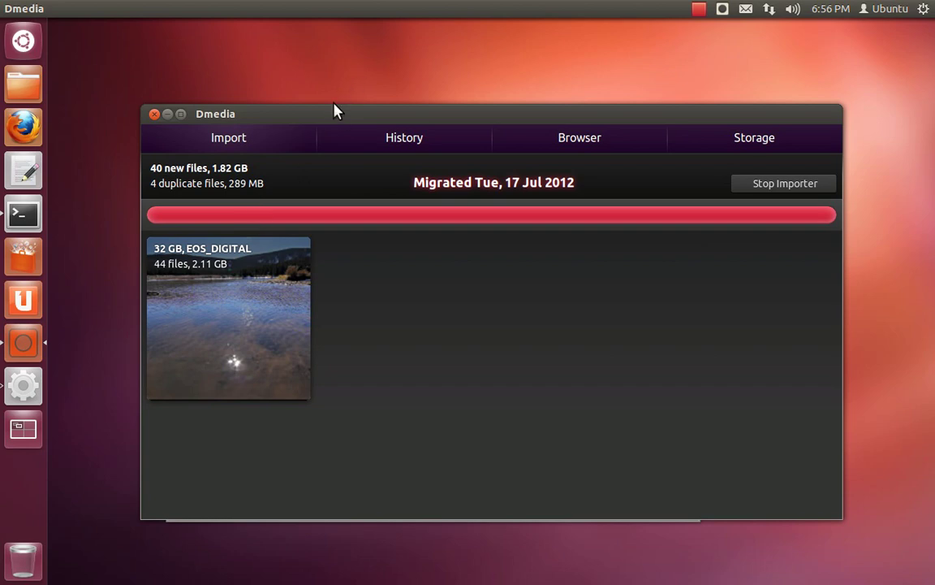
- Move the Dmedia window up and to the left to uncover part of the terminal behind it
{"action": "left_click_drag", "start_coordinate": [323, 121], "coordinate": [262, 76]}
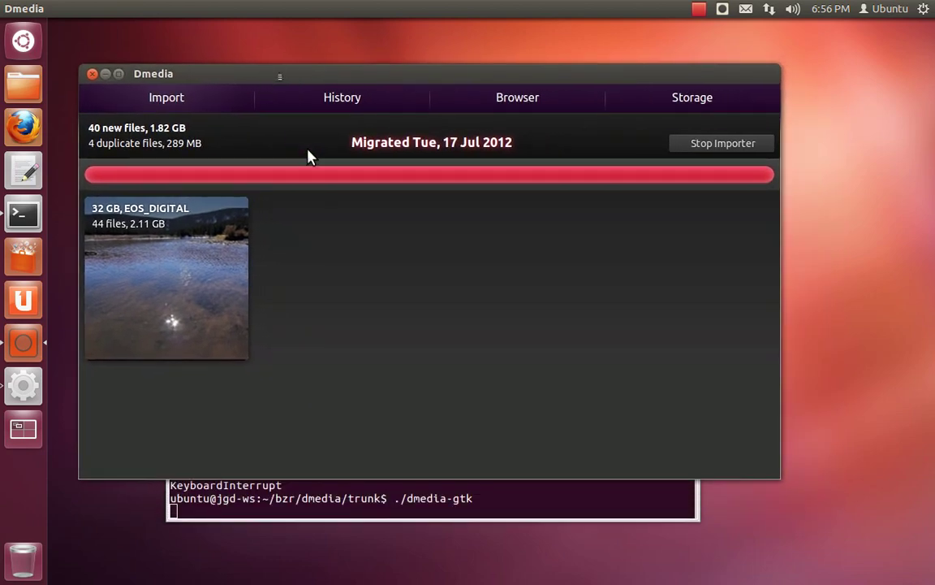